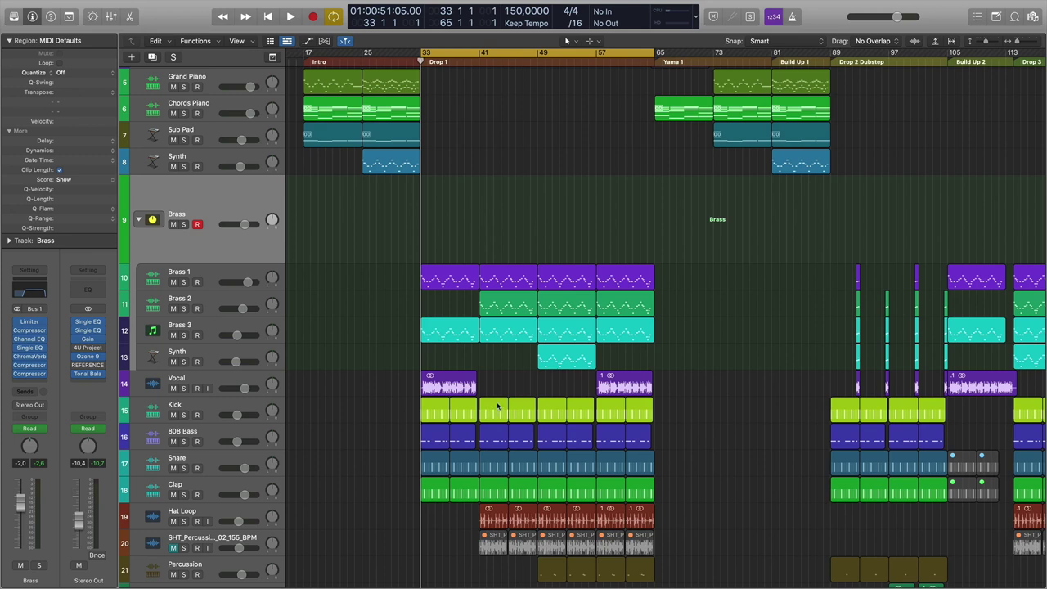
Open Tonal Balance Control 2 on the Stereo Out channel and position its window over the arrangement
mouse_move(88, 377)
left_click(88, 376)
left_click_drag(517, 183, 702, 133)
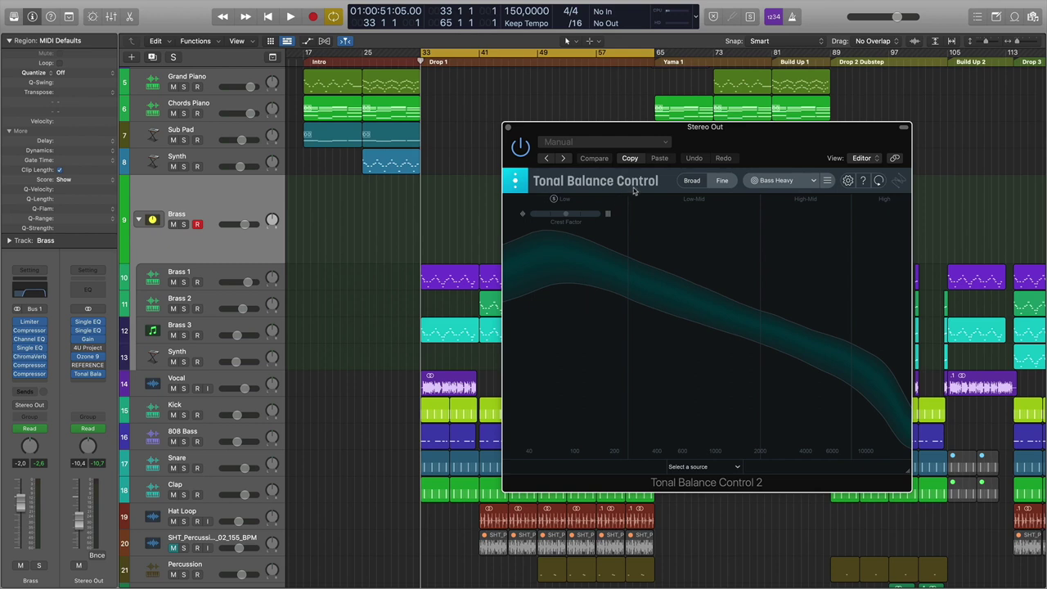
Switch Tonal Balance Control between its Broad and Fine displays, leaving it on Fine
mouse_move(90, 358)
left_click_drag(694, 136, 683, 141)
left_click(684, 185)
left_click(709, 187)
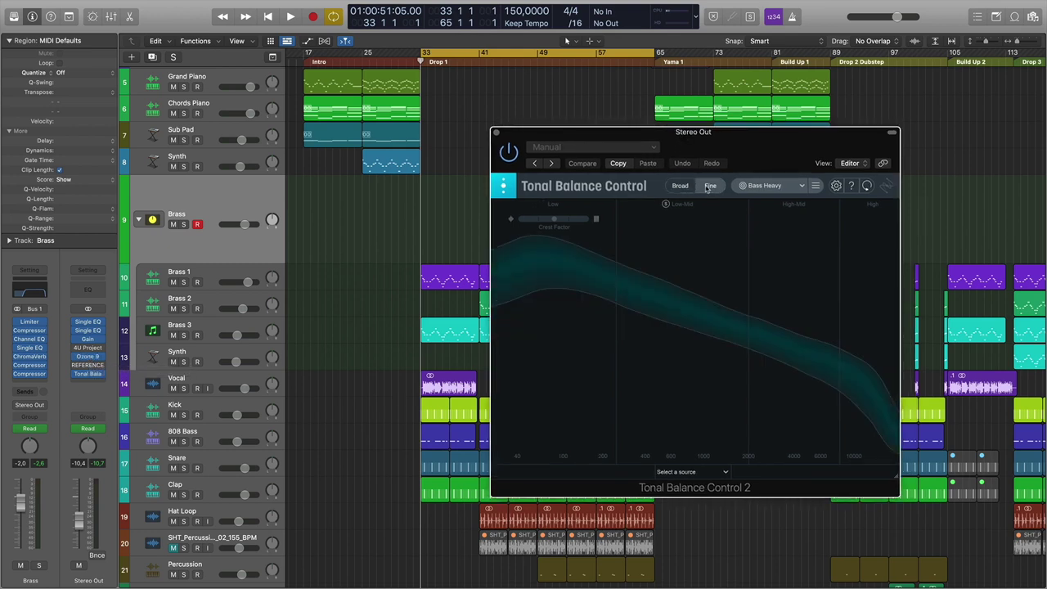
left_click_drag(724, 138, 714, 139)
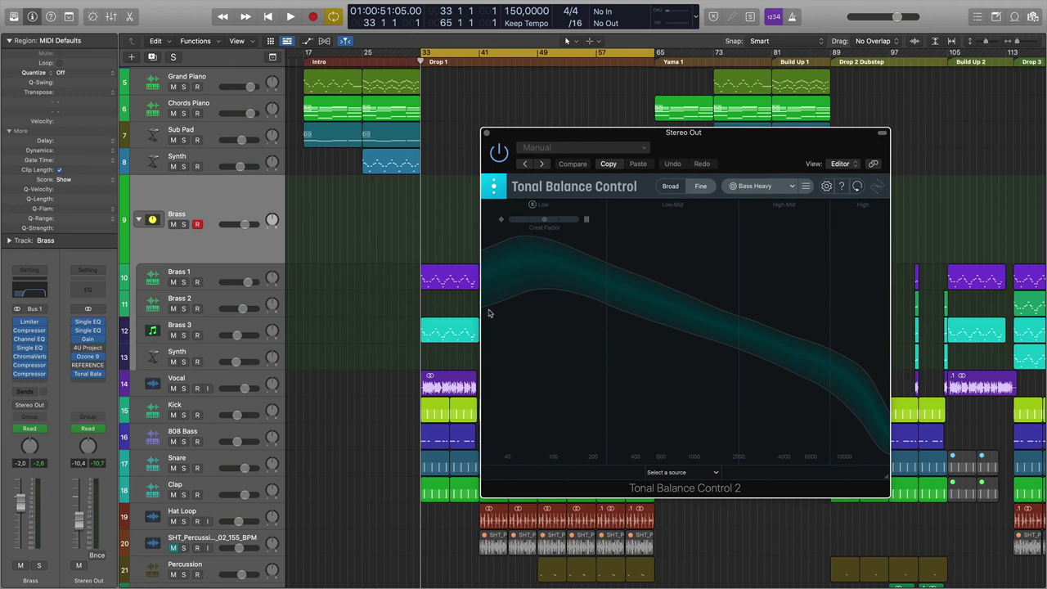
View the Channel EQ on the Brass channel, and close it again
left_click(31, 339)
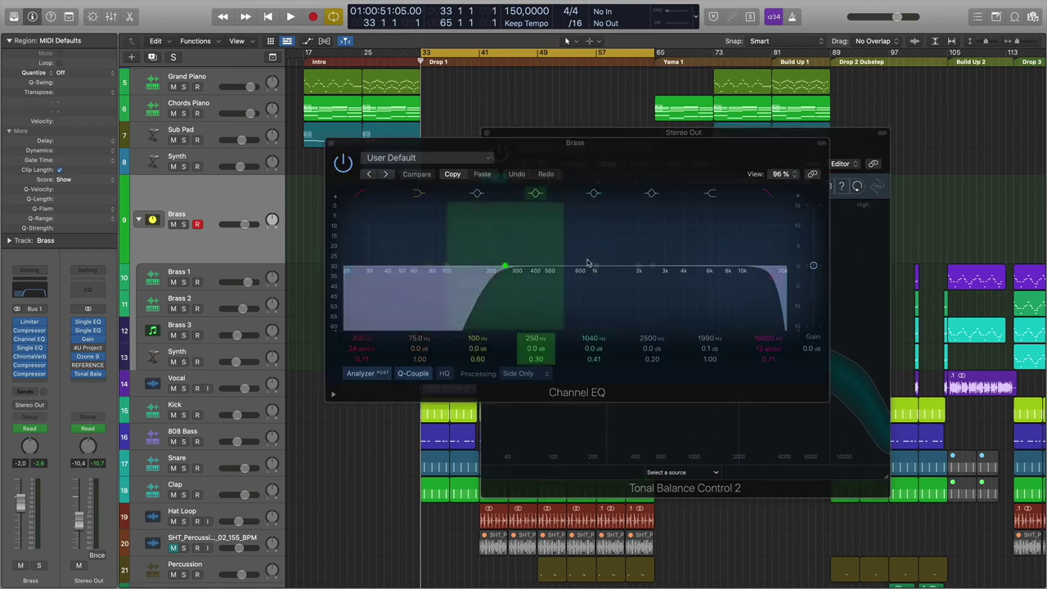
left_click(332, 145)
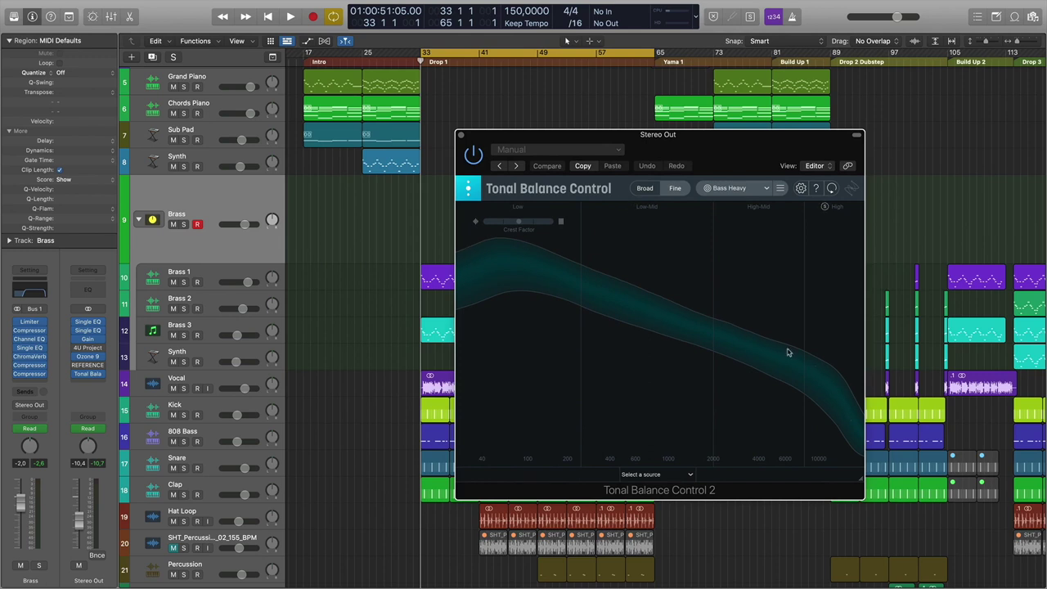
Preview the EDM target curve in Tonal Balance Control and switch back to Bass Heavy
left_click(740, 194)
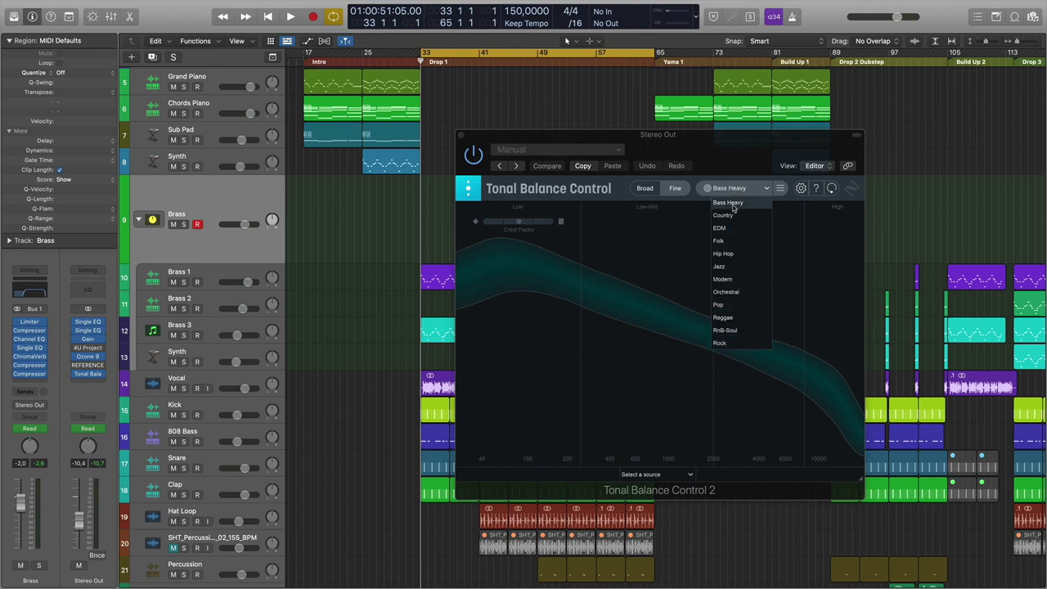
left_click(734, 234)
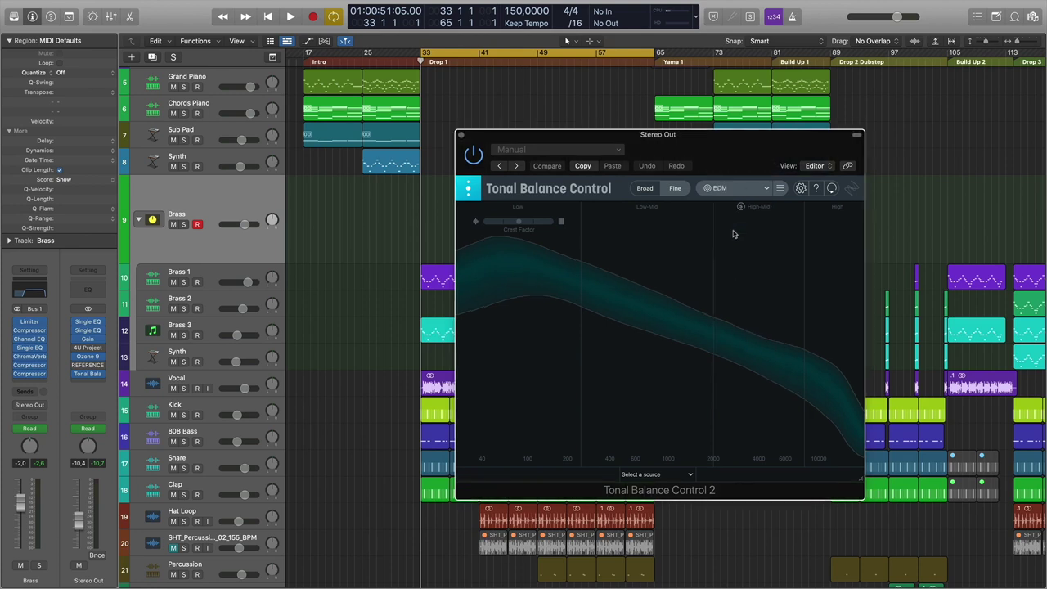
left_click(741, 192)
left_click(739, 206)
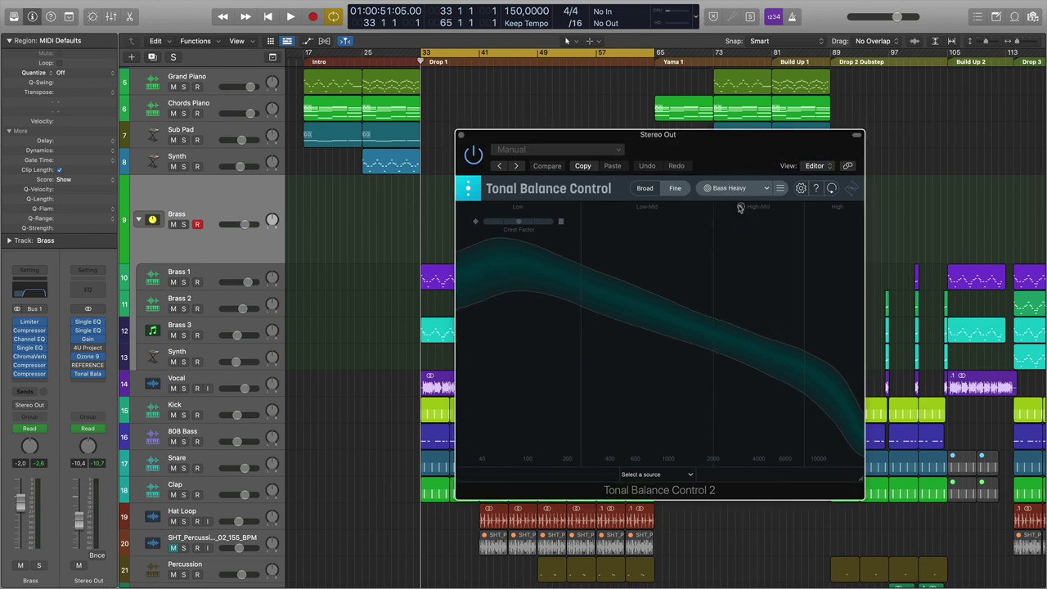
Preview the Modern, Orchestral, Rock and Pop target curves one after another for comparison
left_click(740, 193)
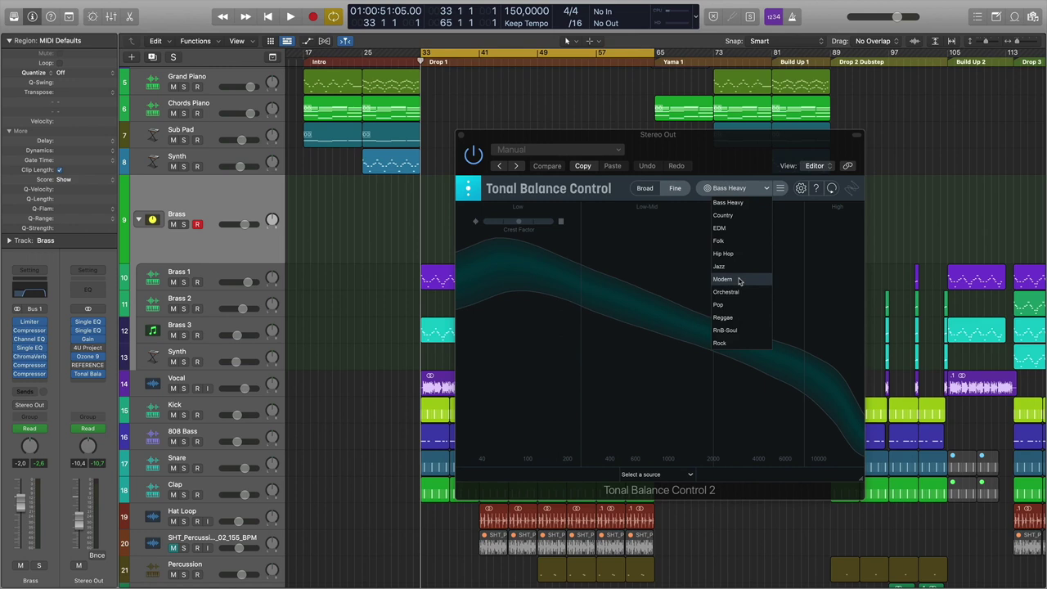
left_click(740, 281)
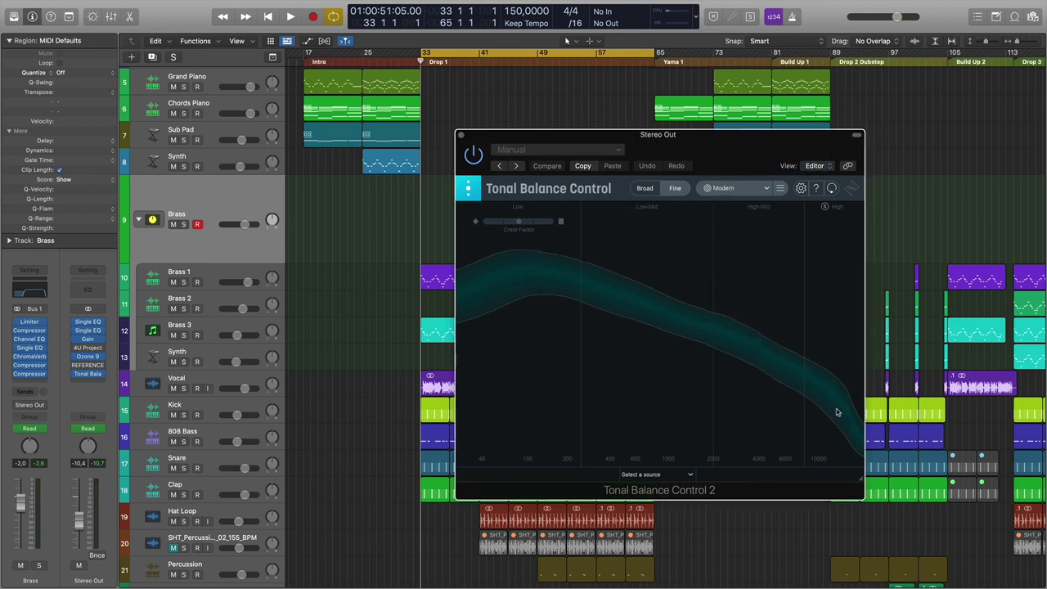
left_click(767, 191)
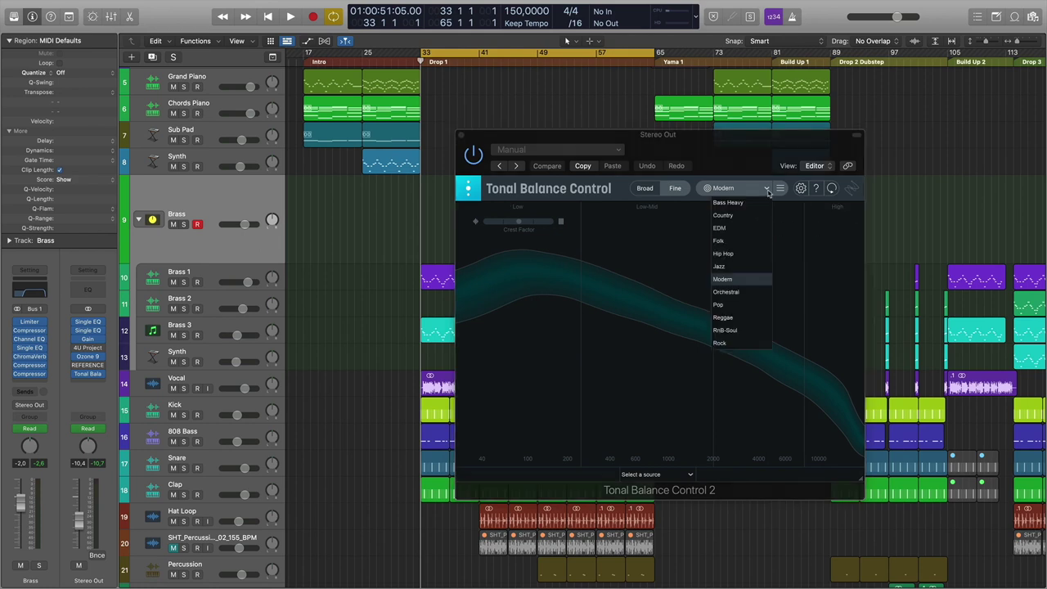
left_click(731, 292)
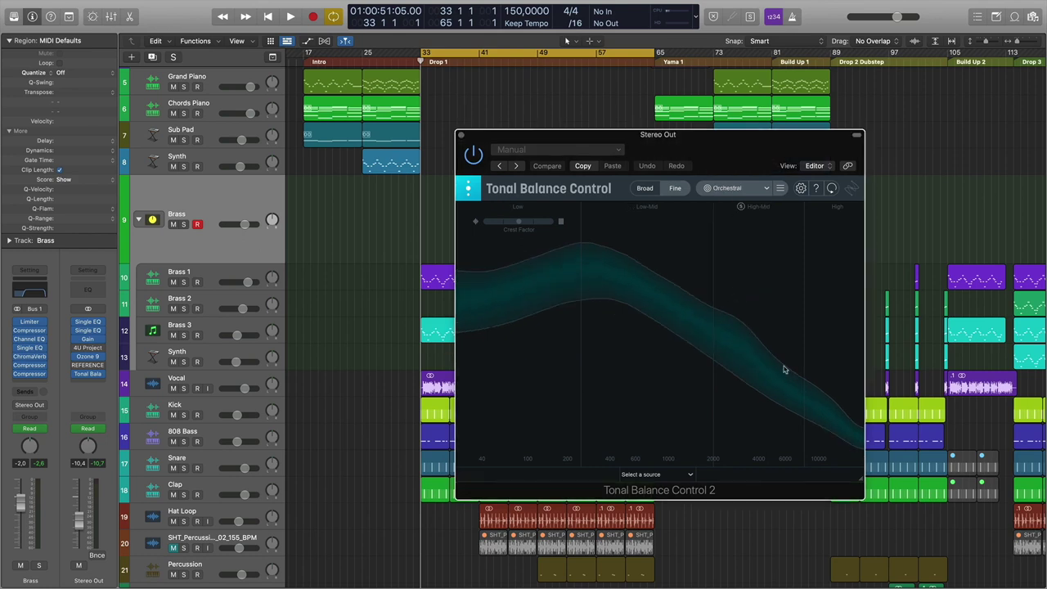
left_click(762, 189)
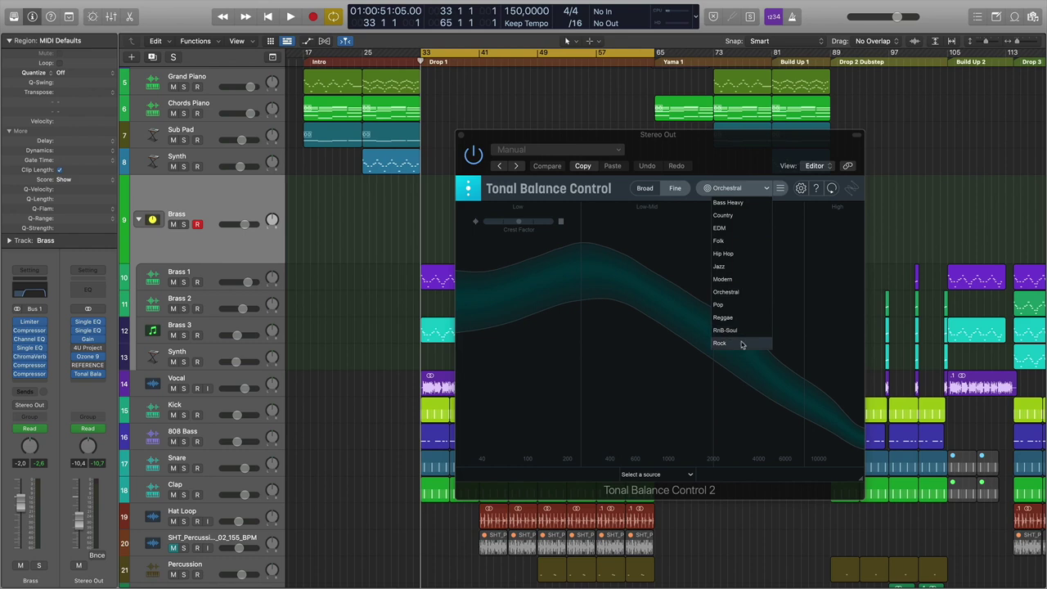
left_click(742, 345)
left_click(756, 194)
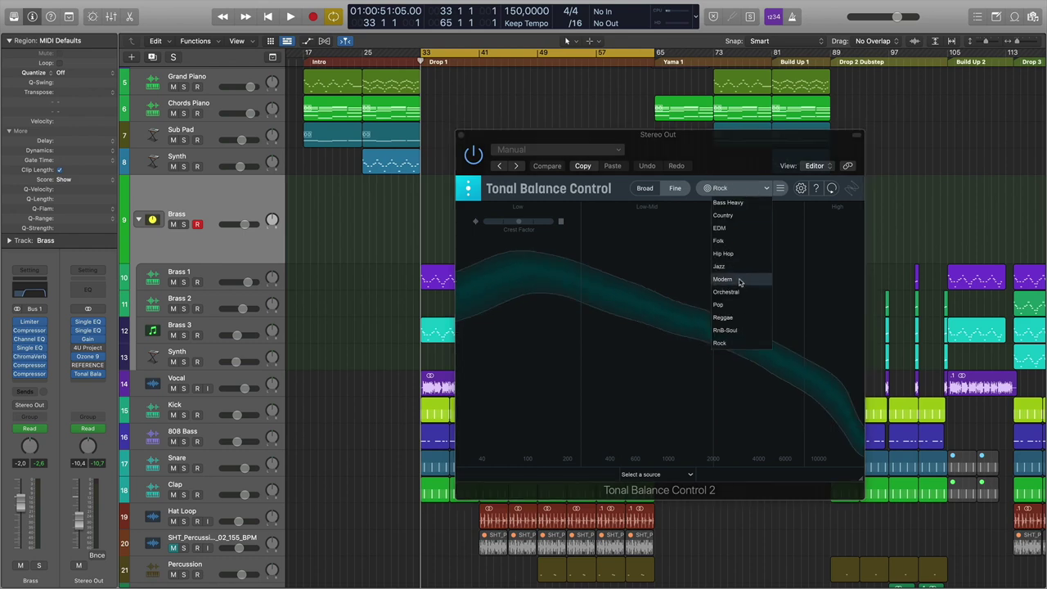
left_click(740, 282)
left_click(747, 194)
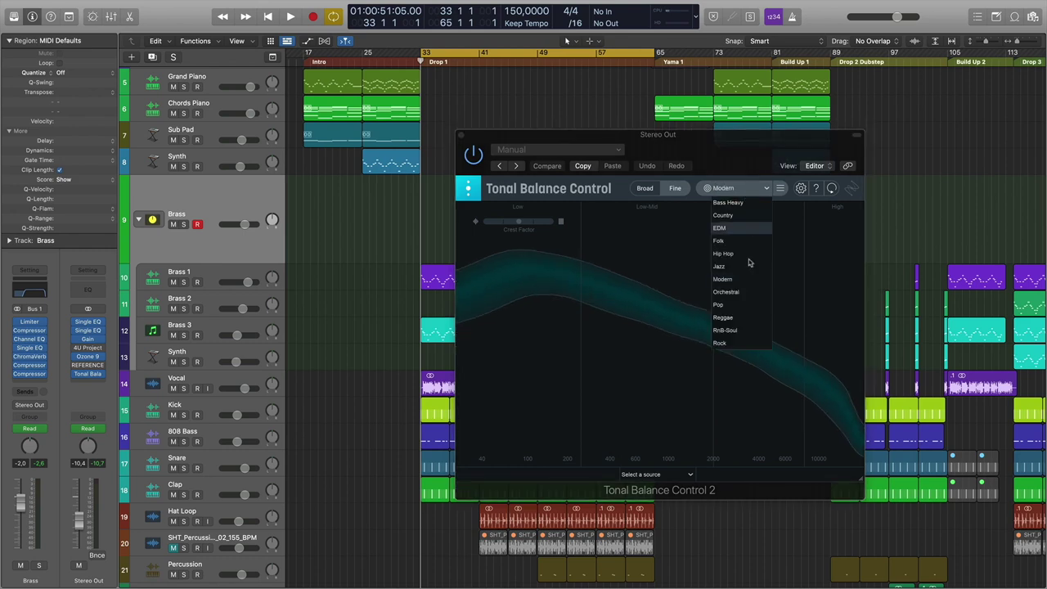
left_click(739, 304)
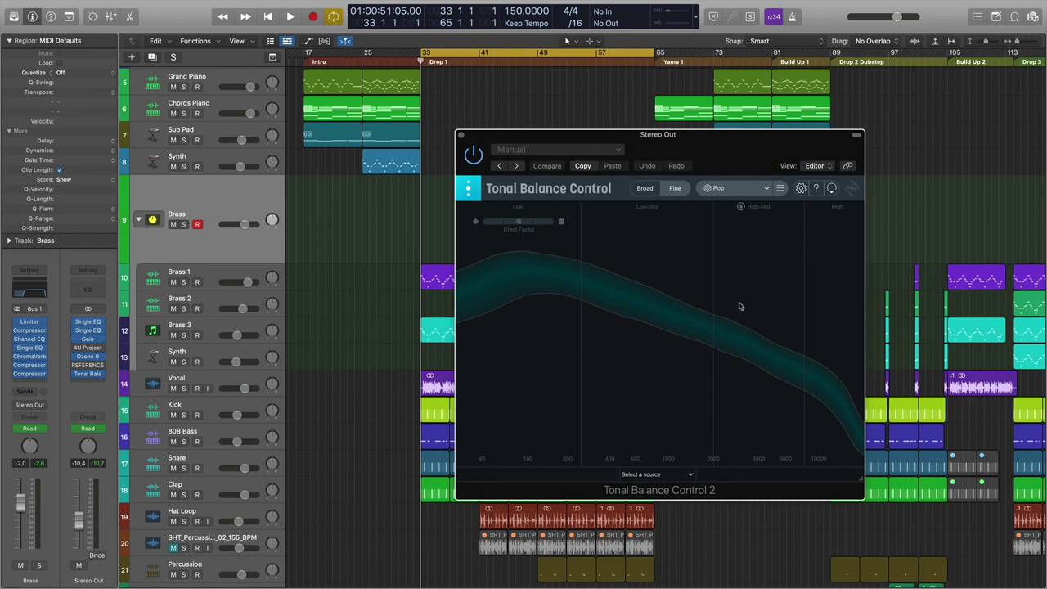
Set the target curve to Bass Heavy and move the plug-in window clear of the start of Drop 1
left_click(743, 198)
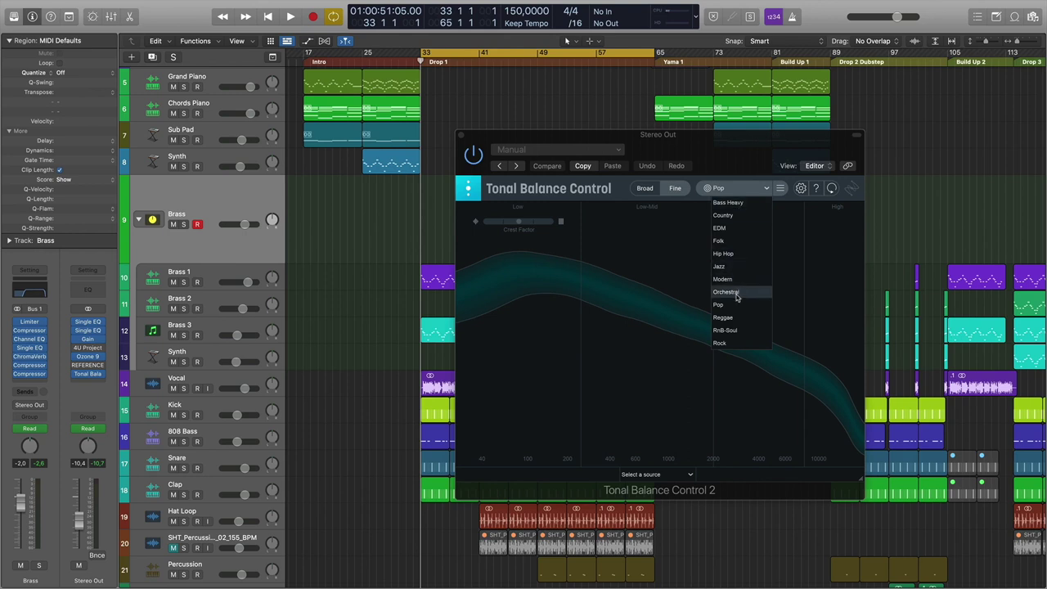
left_click(739, 205)
left_click_drag(685, 141, 744, 130)
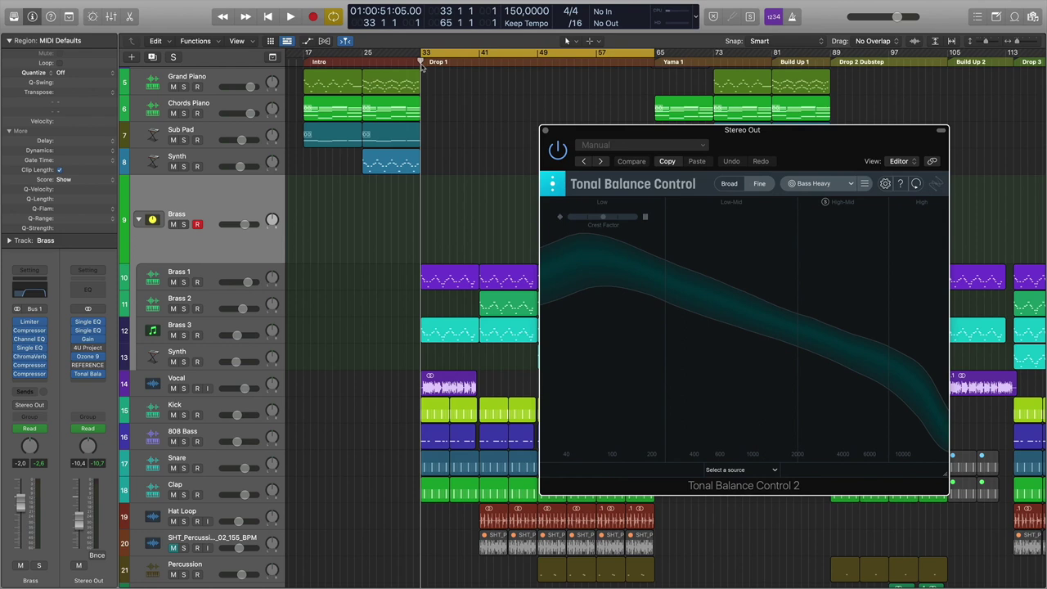
Play Drop 1 and examine how the mix follows the Bass Heavy target curve, stopping playback around bar 41
key("space")
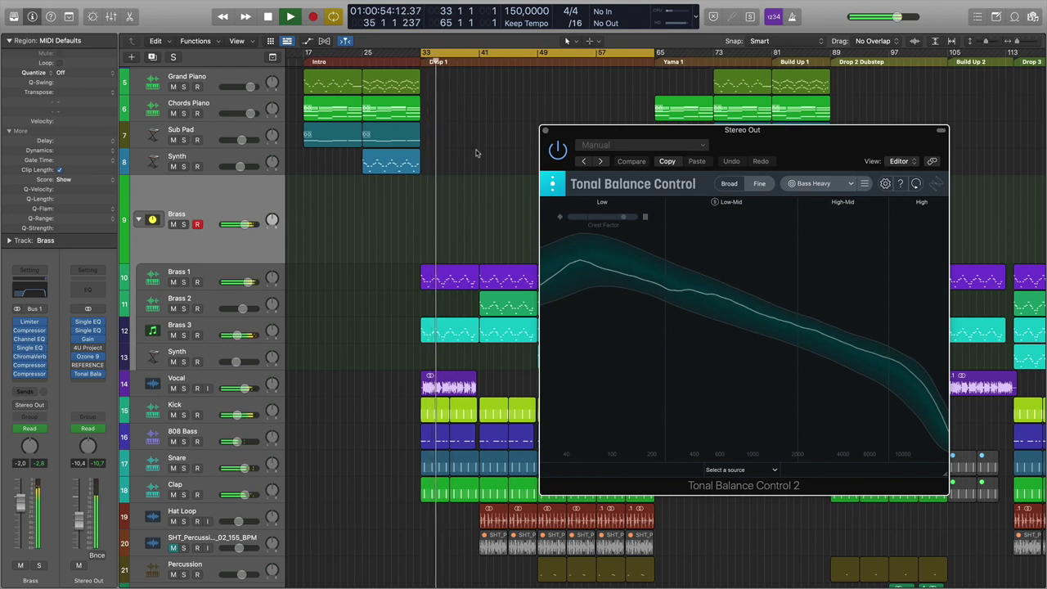
scroll(474, 154, "right", 2)
scroll(475, 153, "right", 1)
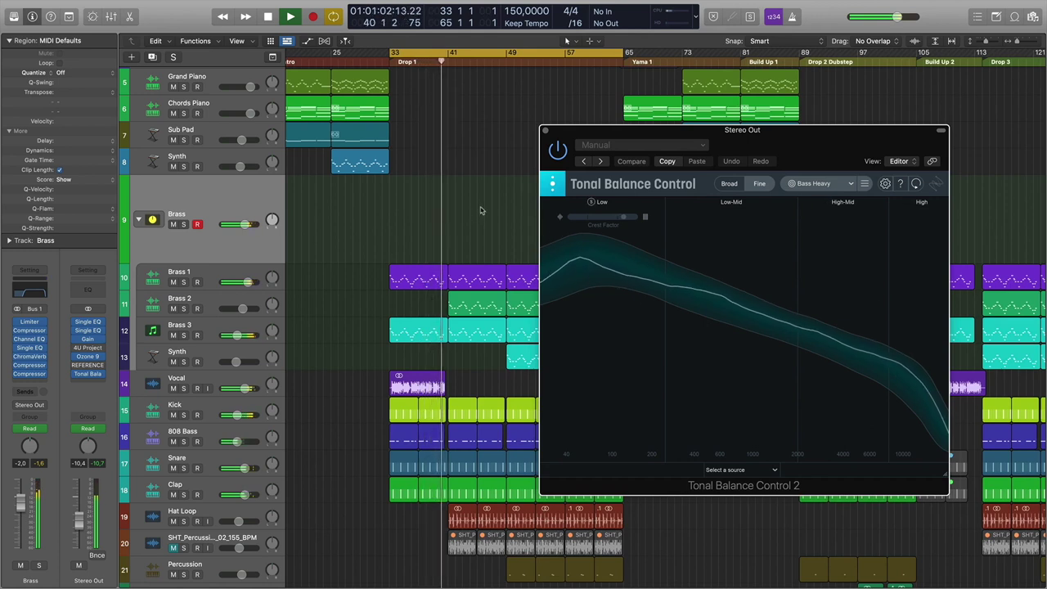
key("space")
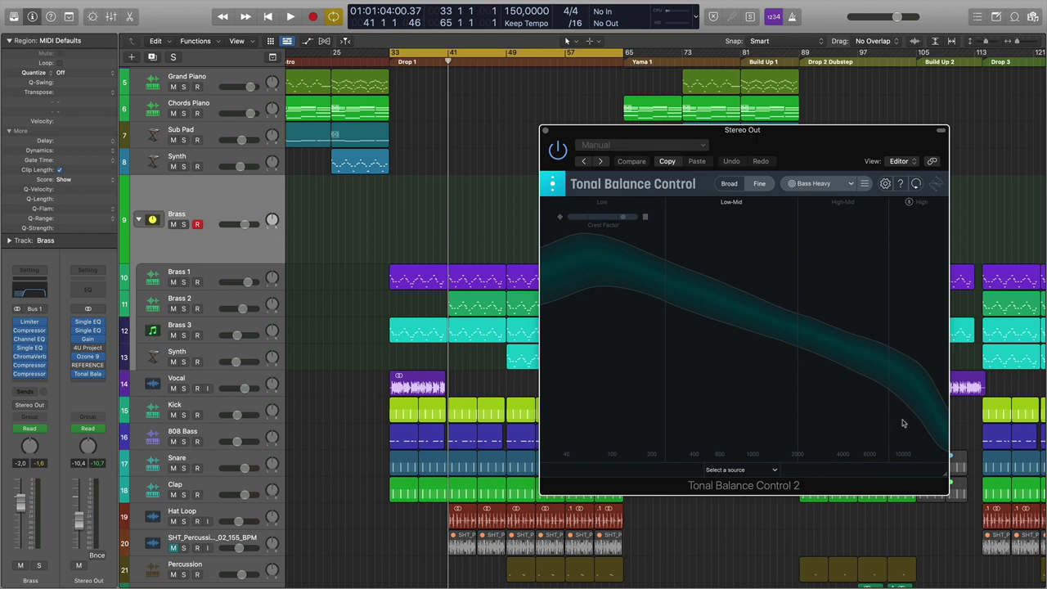
Replay Drop 1 from bar 33 and check the low and high ends against the target curve
left_click(389, 63)
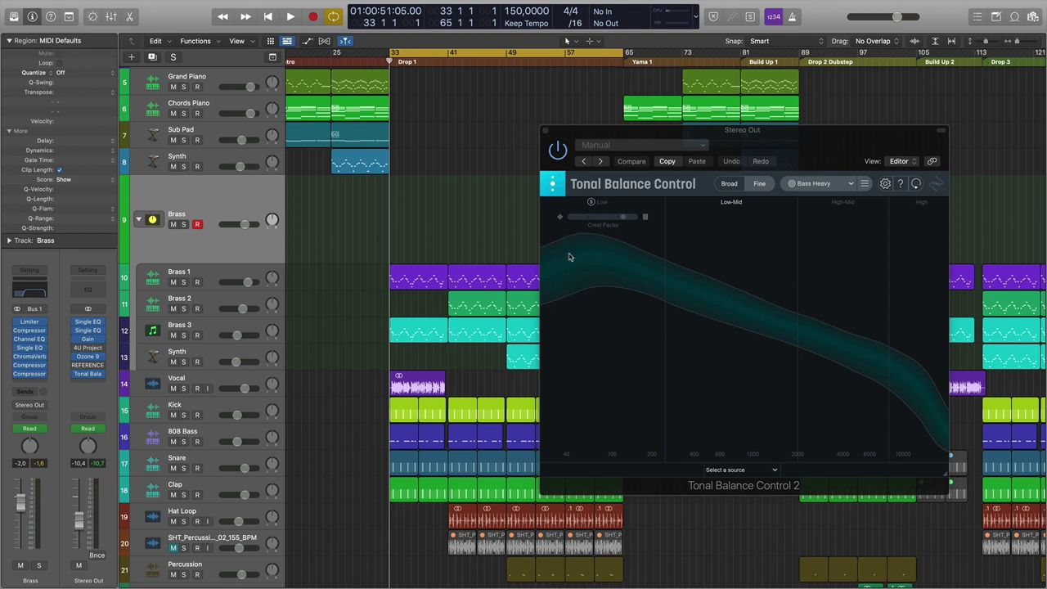
key("space")
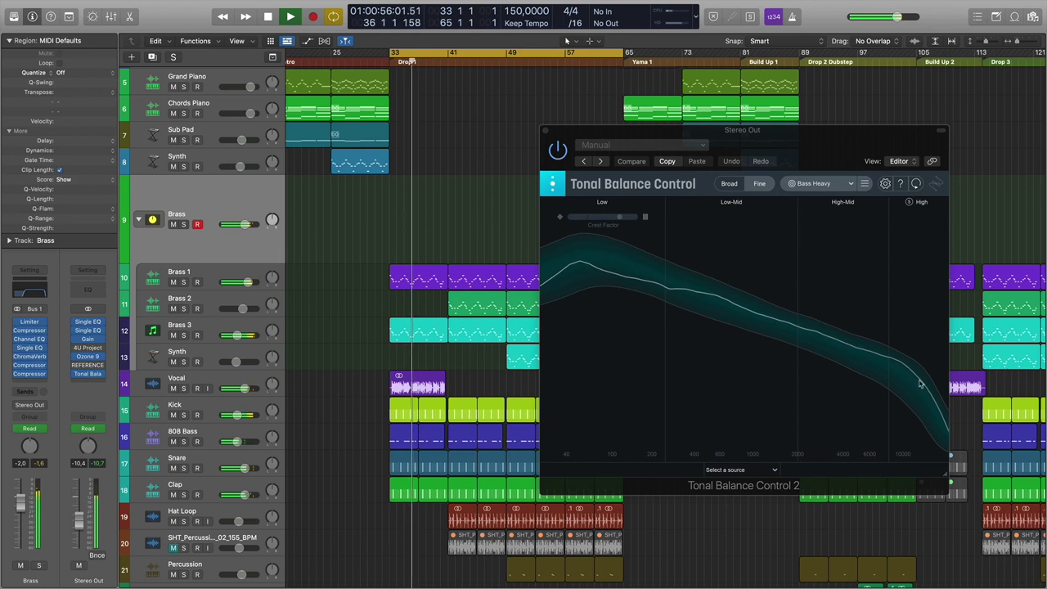
key("space")
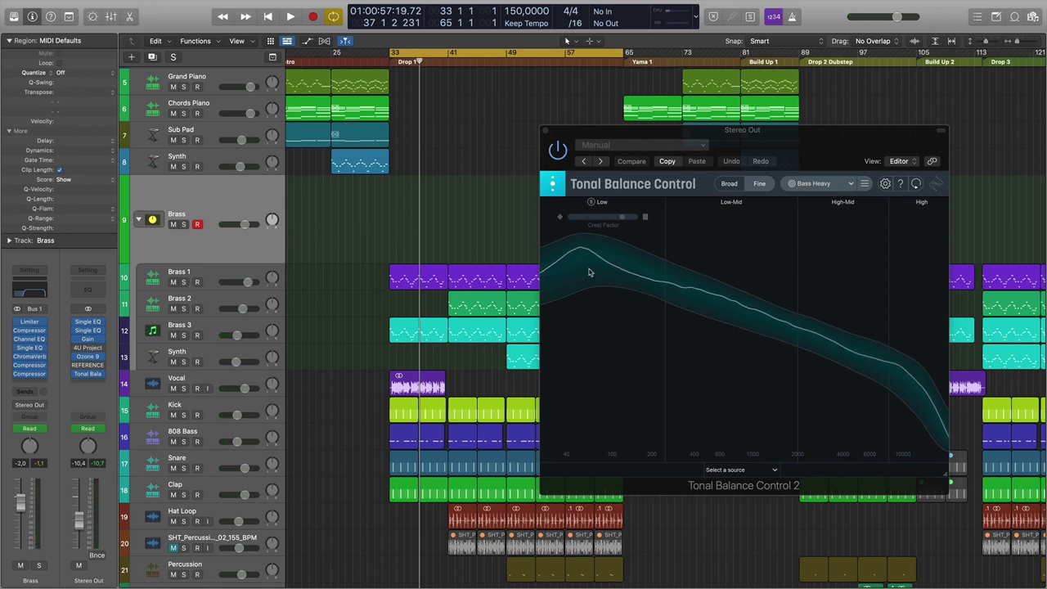
Enlarge the muted reference track at the top of the arrangement to inspect its waveform, and reduce it to a moderate height
scroll(265, 99, "up", 5)
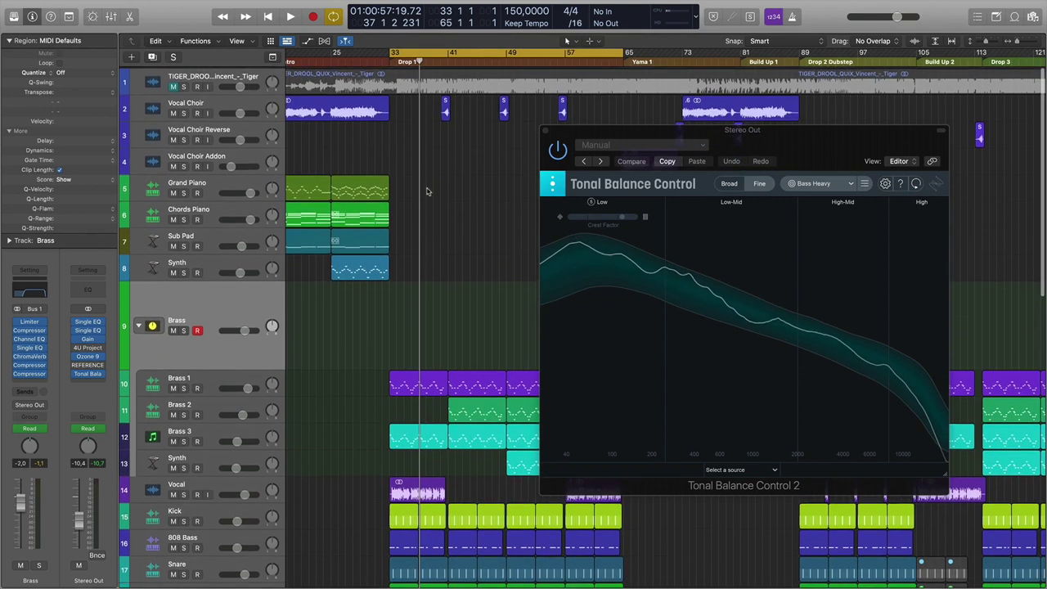
left_click_drag(220, 93, 220, 136)
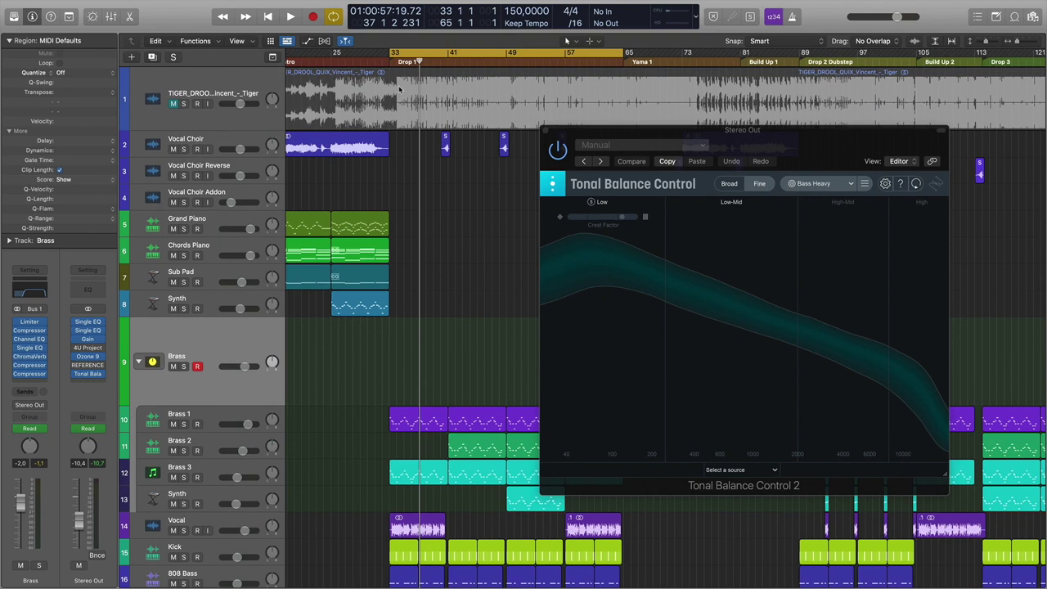
left_click_drag(212, 130, 234, 106)
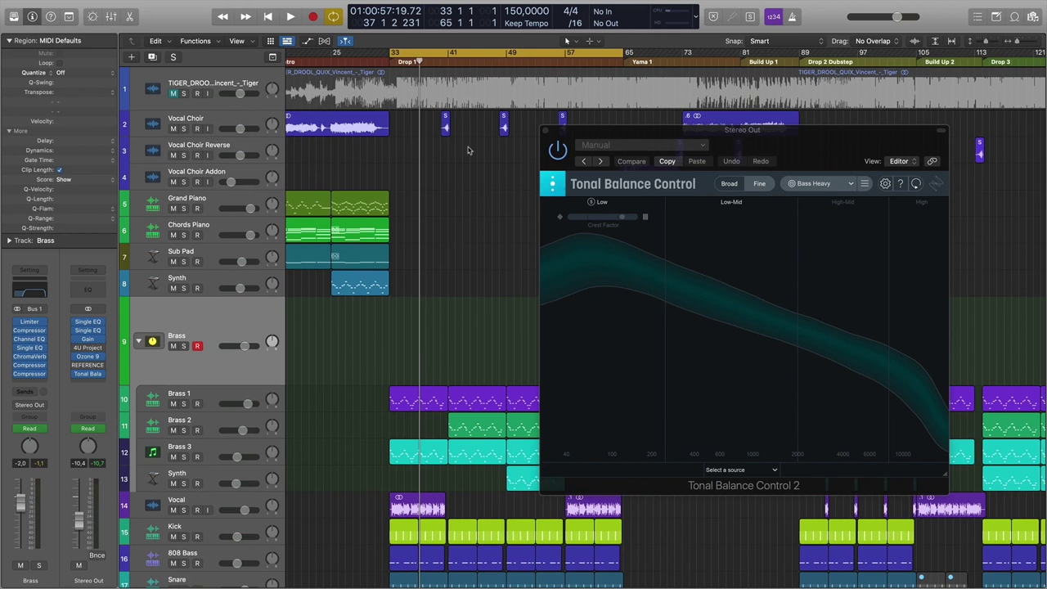
Return the playhead to the start of Drop 1 at bar 33 and close Tonal Balance Control
scroll(475, 274, "down", 3)
key("space")
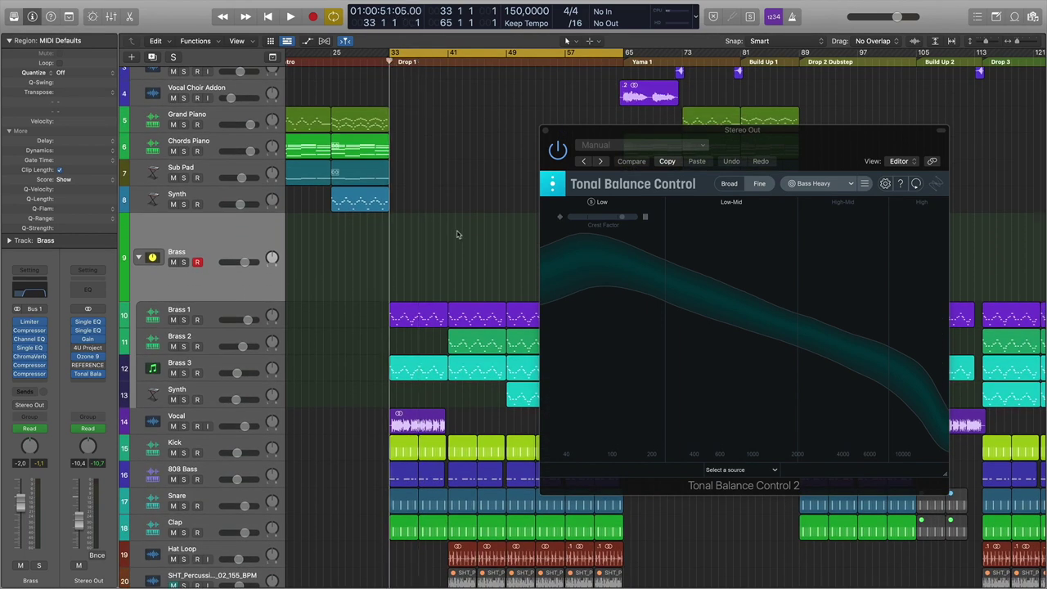
scroll(458, 235, "down", 2)
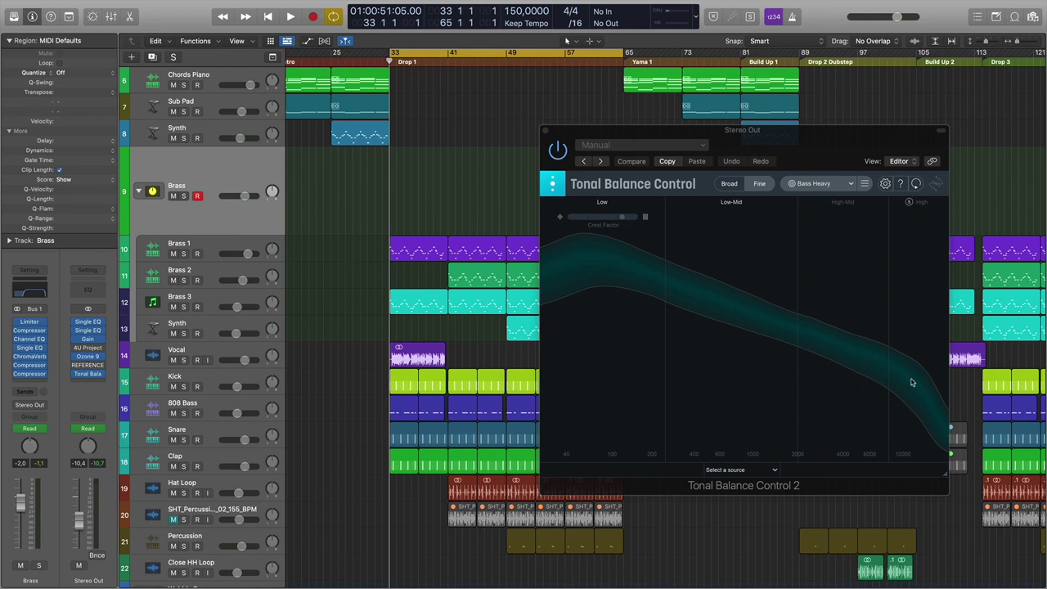
left_click(546, 132)
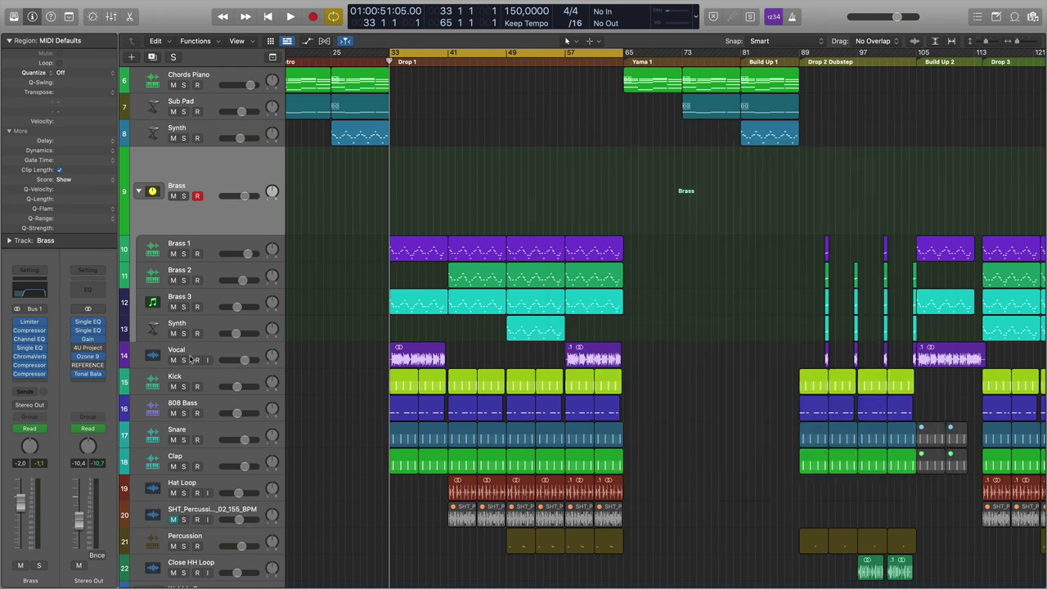
Open Ozone 9 on the Stereo Out channel and play Drop 1 while toggling the mono sum to compare mono with stereo
mouse_move(89, 360)
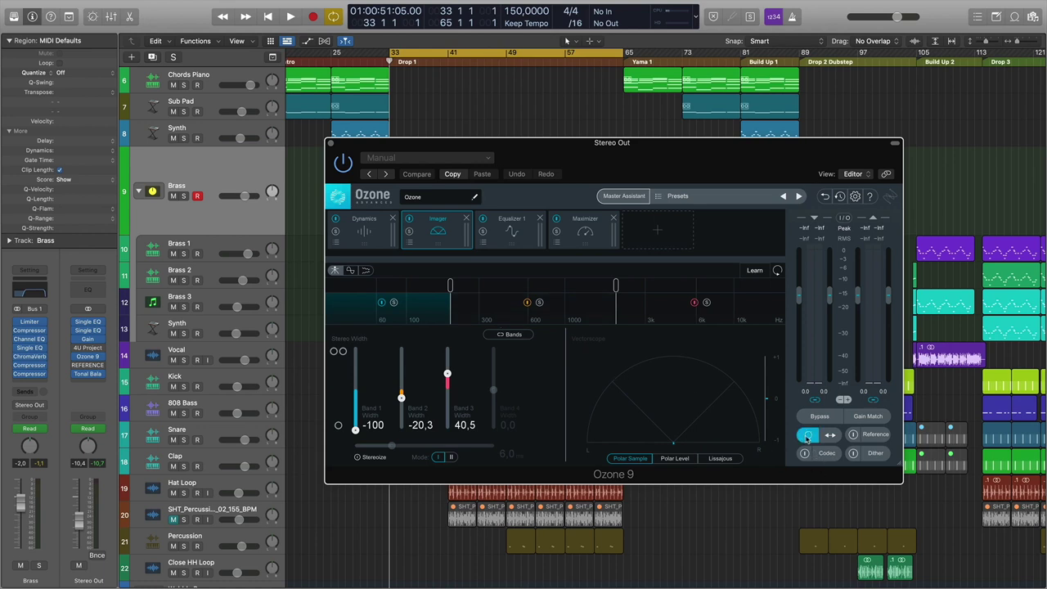
key("space")
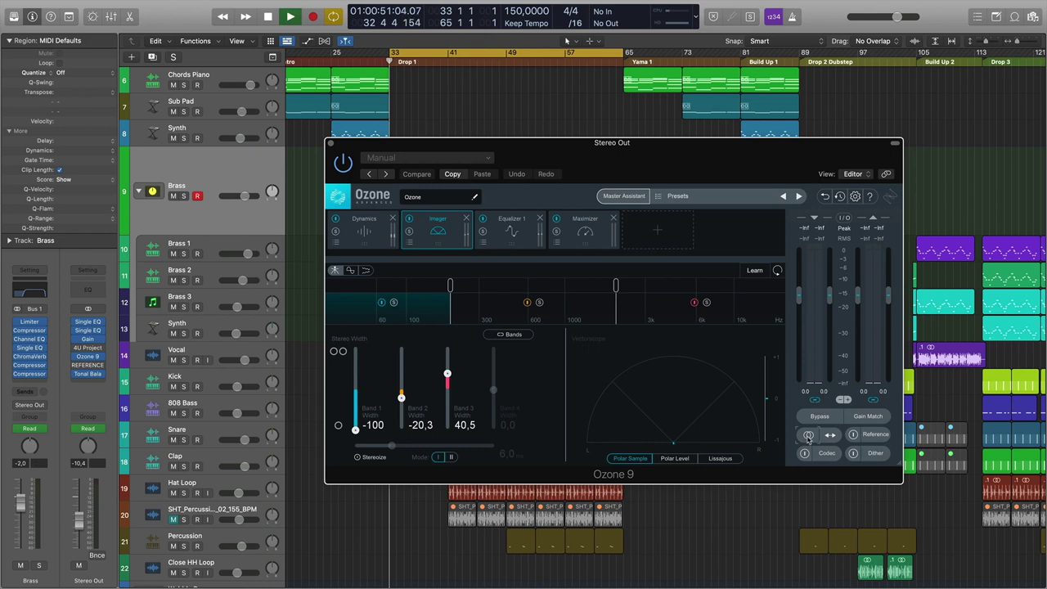
left_click(808, 435)
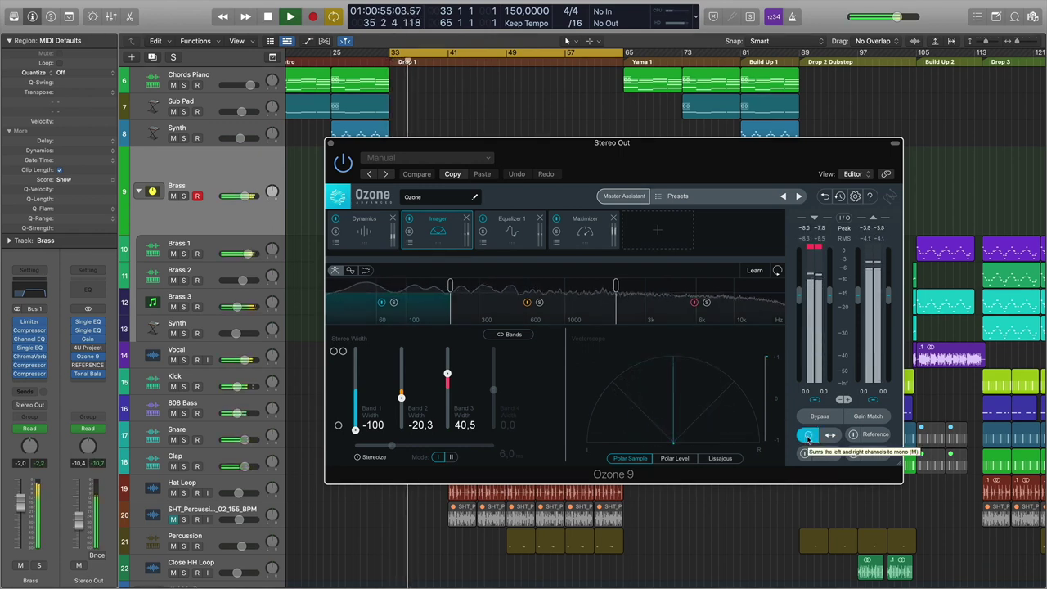
left_click(807, 436)
left_click(807, 436)
left_click(807, 436)
left_click(808, 436)
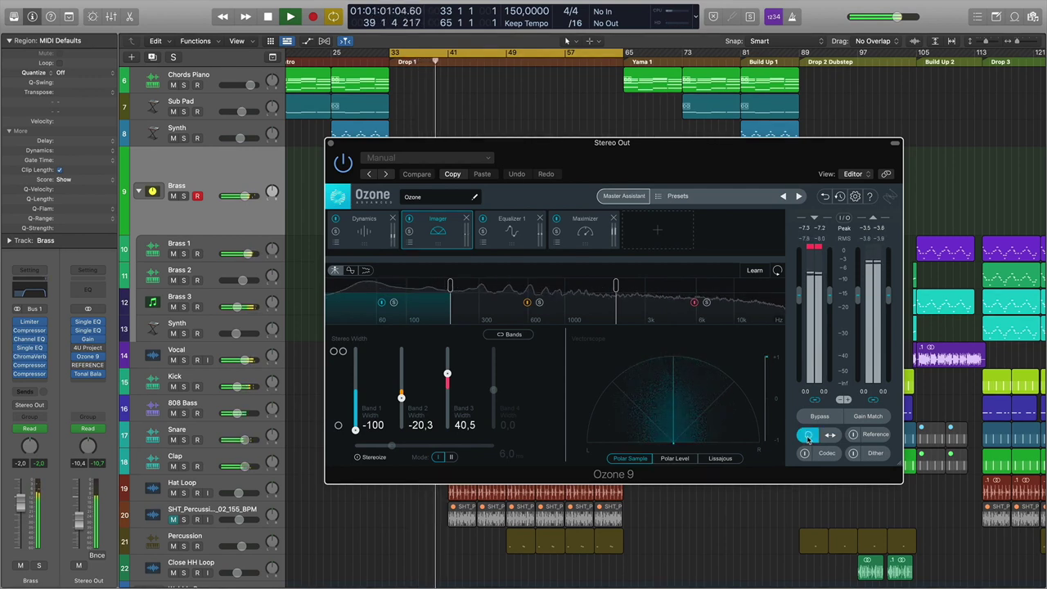
key("space")
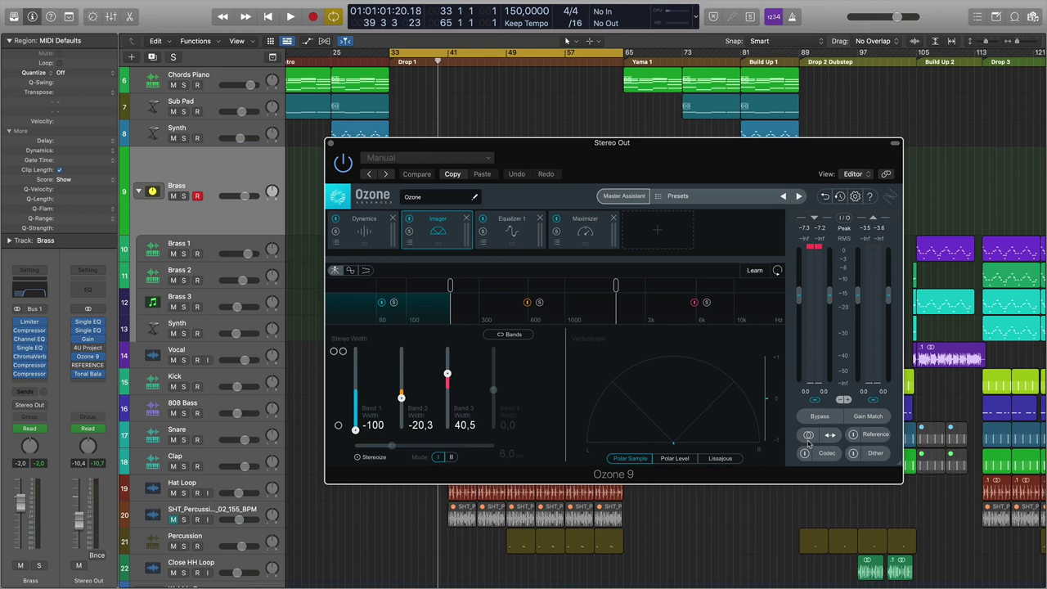
Move the Ozone 9 window clear of the Brass tracks and play the Brass stack in solo, stopping and unsoloing it at the end
left_click_drag(575, 147, 777, 122)
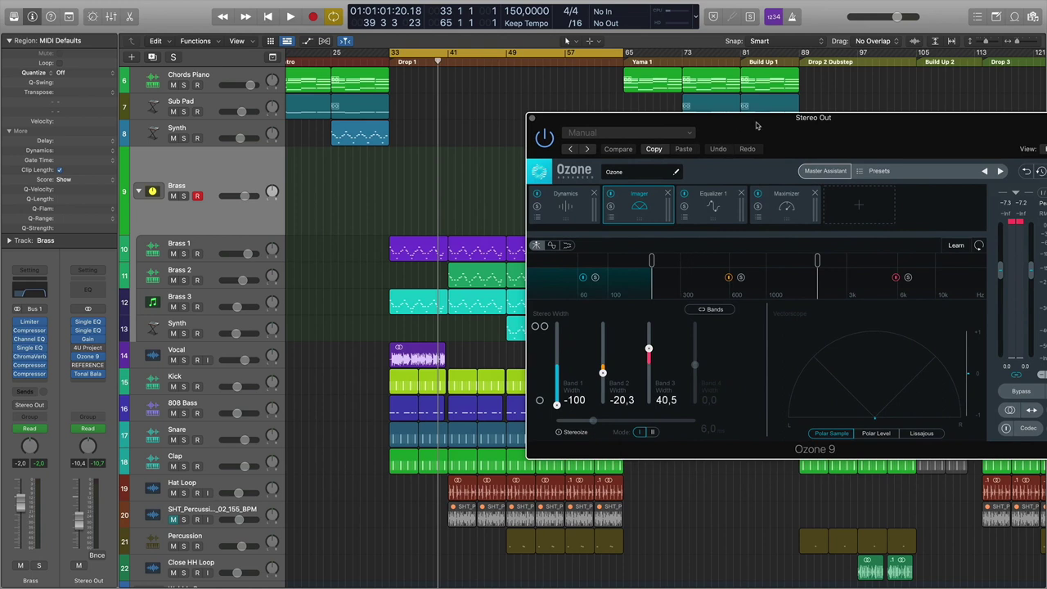
left_click_drag(757, 125, 614, 122)
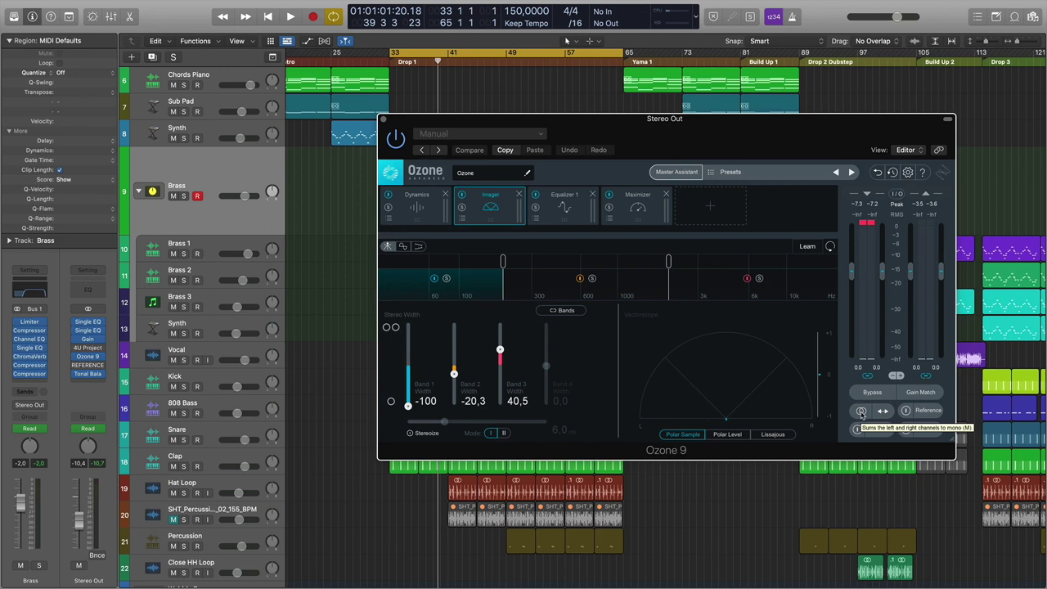
left_click_drag(524, 118, 772, 119)
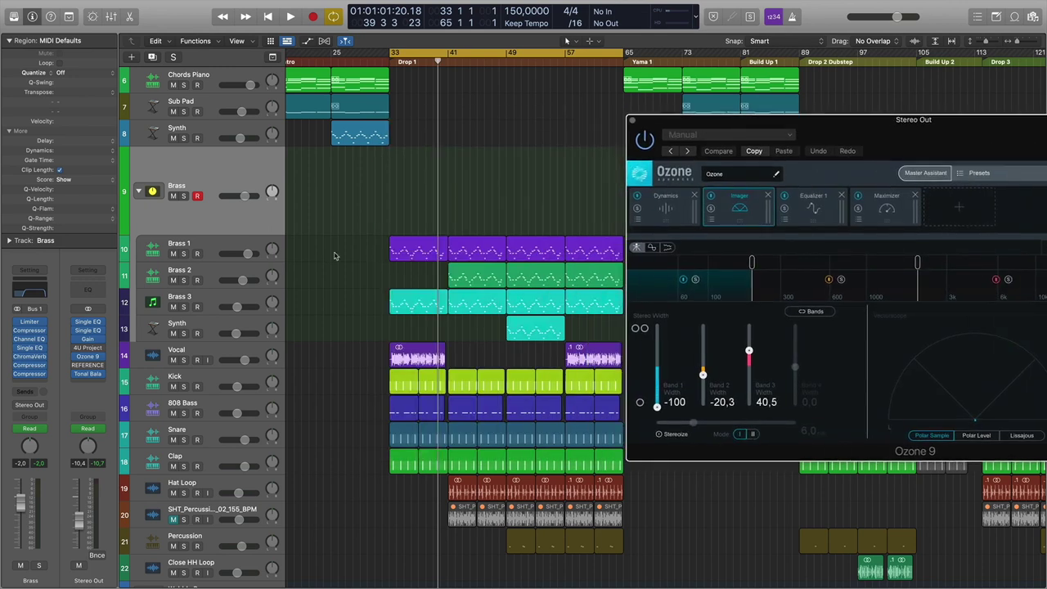
left_click(183, 196)
key("space")
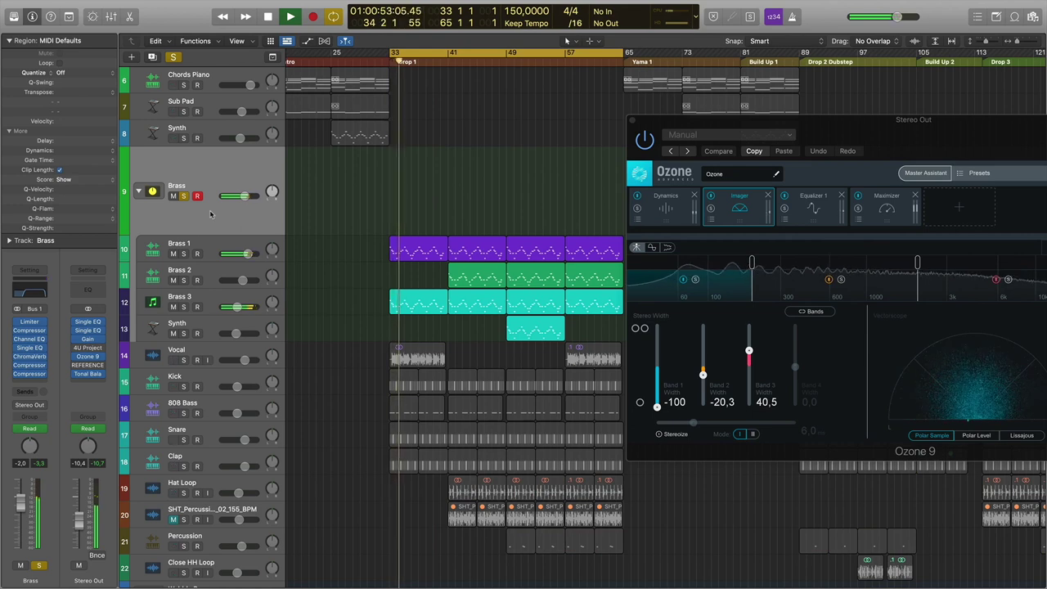
key("space")
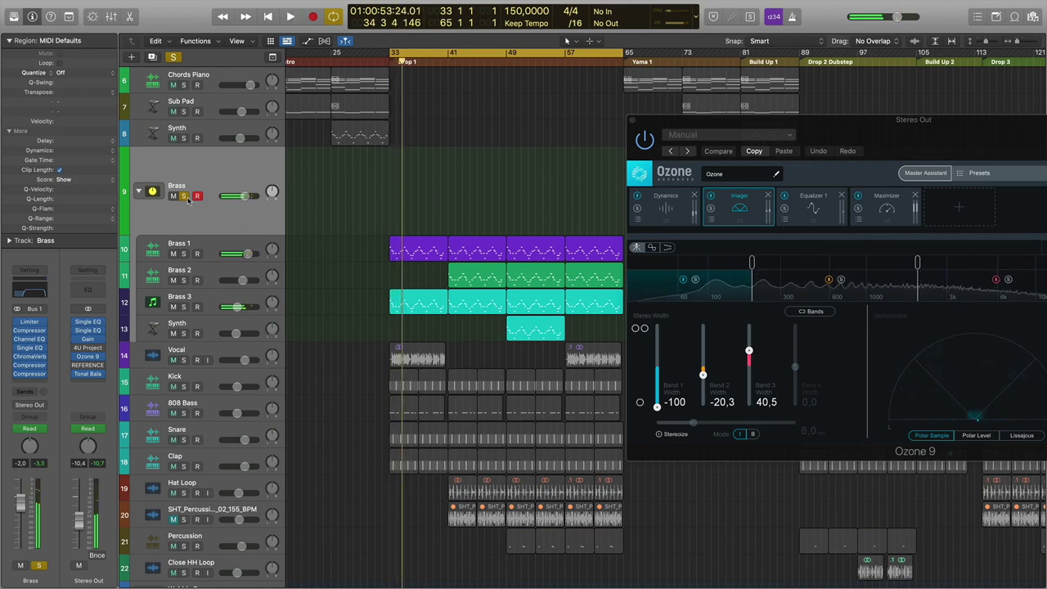
left_click(183, 197)
Bring Ozone's output controls back into view and play Drop 1 while switching the mono sum on and off, ending in stereo
left_click_drag(875, 131, 699, 126)
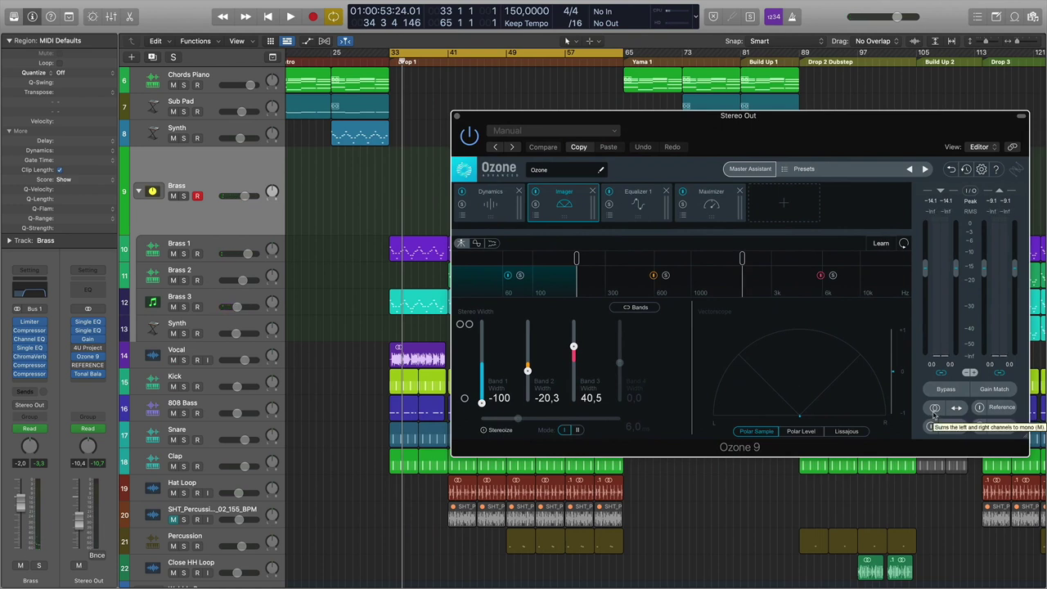
left_click(935, 407)
left_click(935, 412)
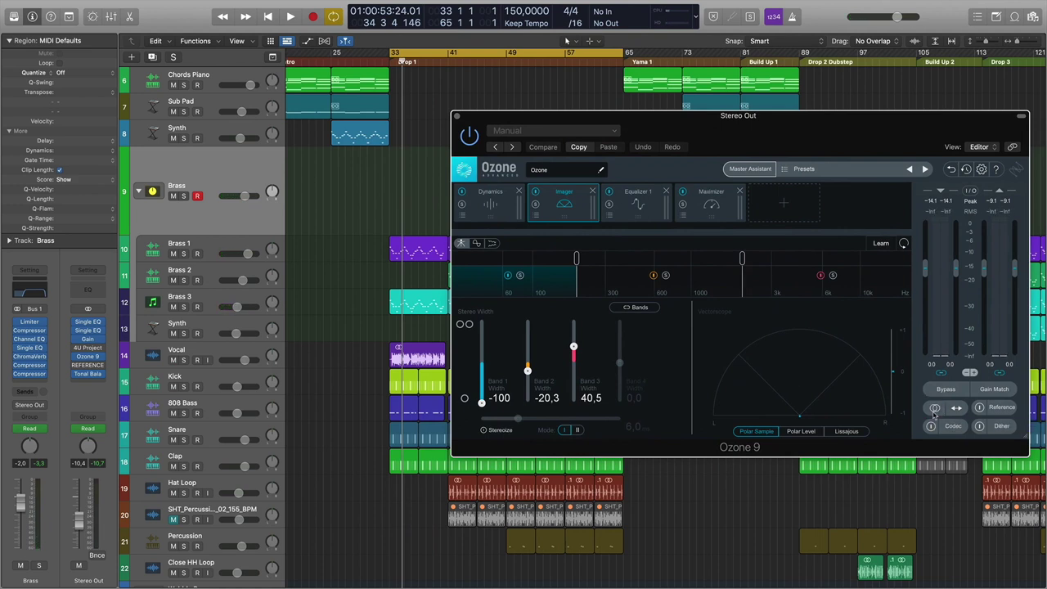
key("space")
left_click(935, 412)
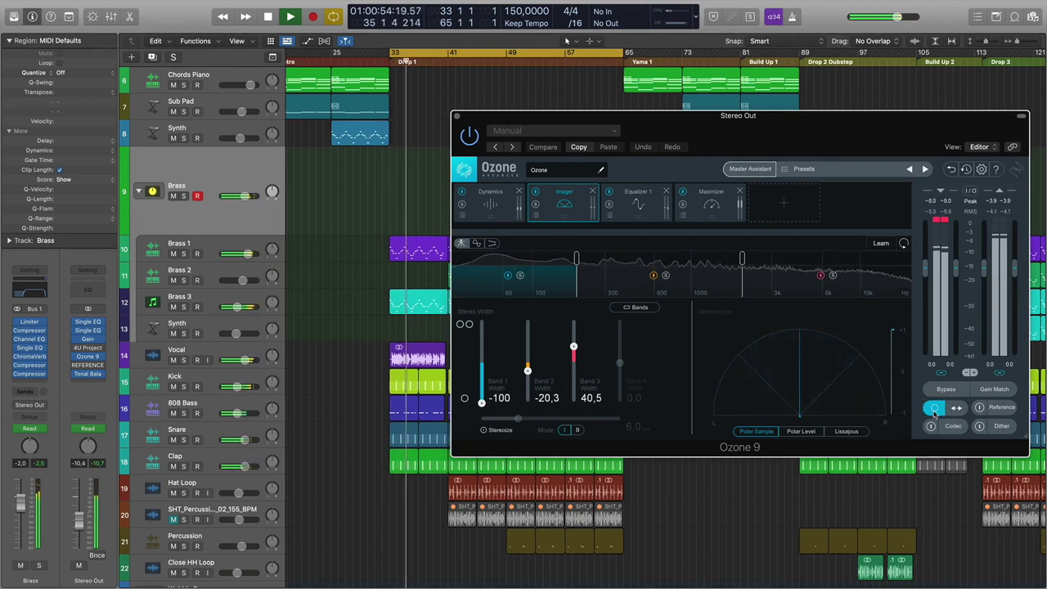
left_click(936, 412)
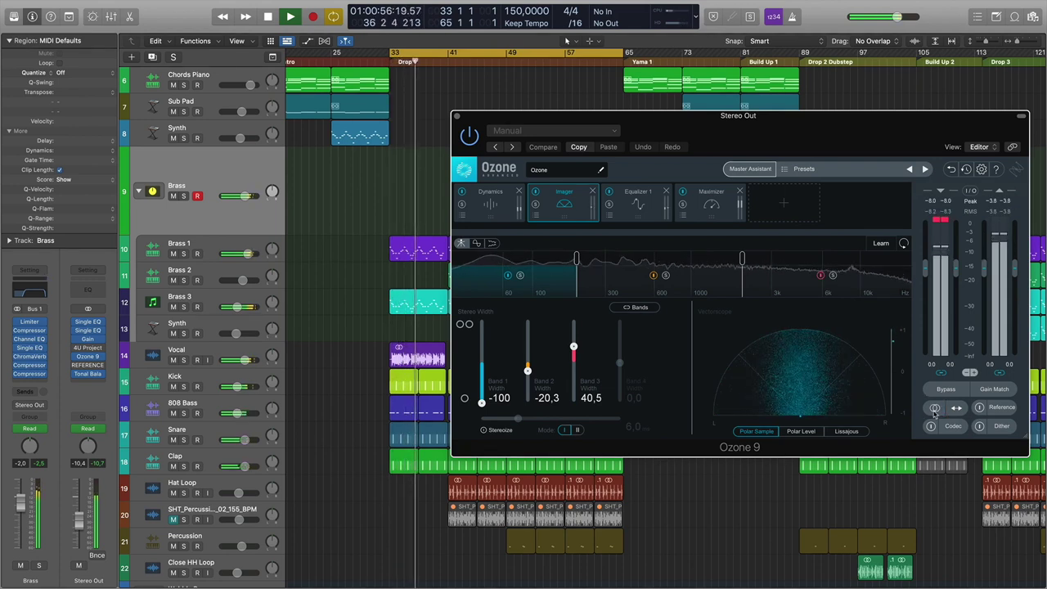
left_click(935, 411)
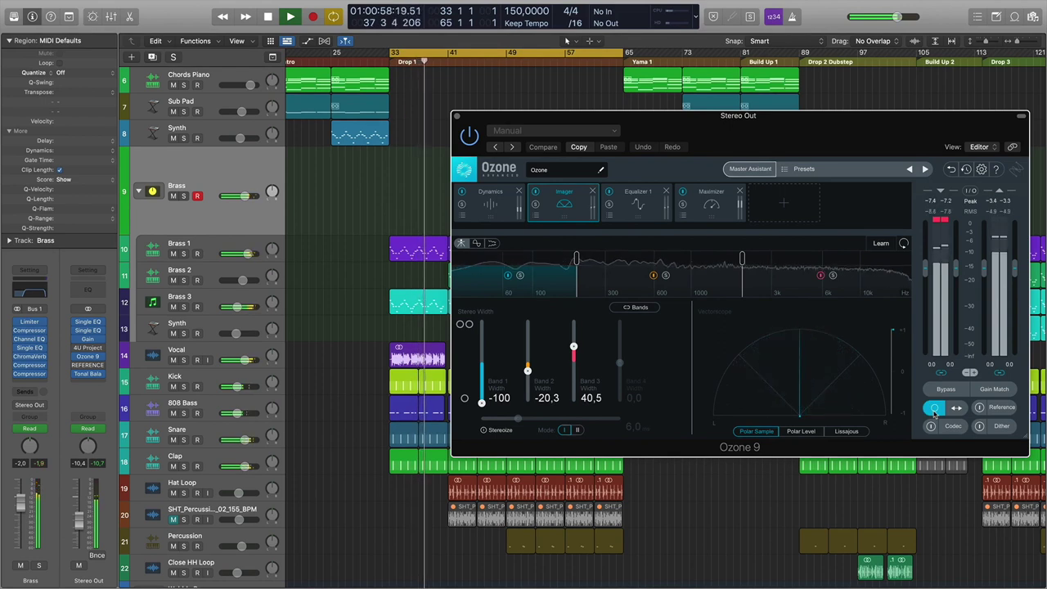
left_click(935, 412)
key("space")
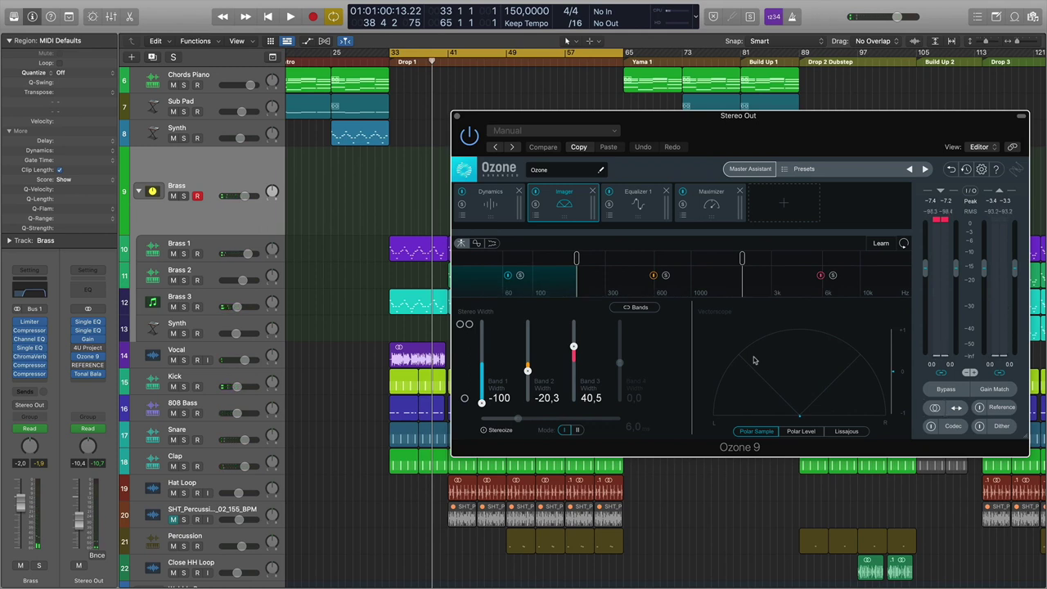
Uncover the brass tracks and play Brass 2 in solo from bar 41 to check its stereo image, ending with solo off
left_click_drag(545, 117, 658, 157)
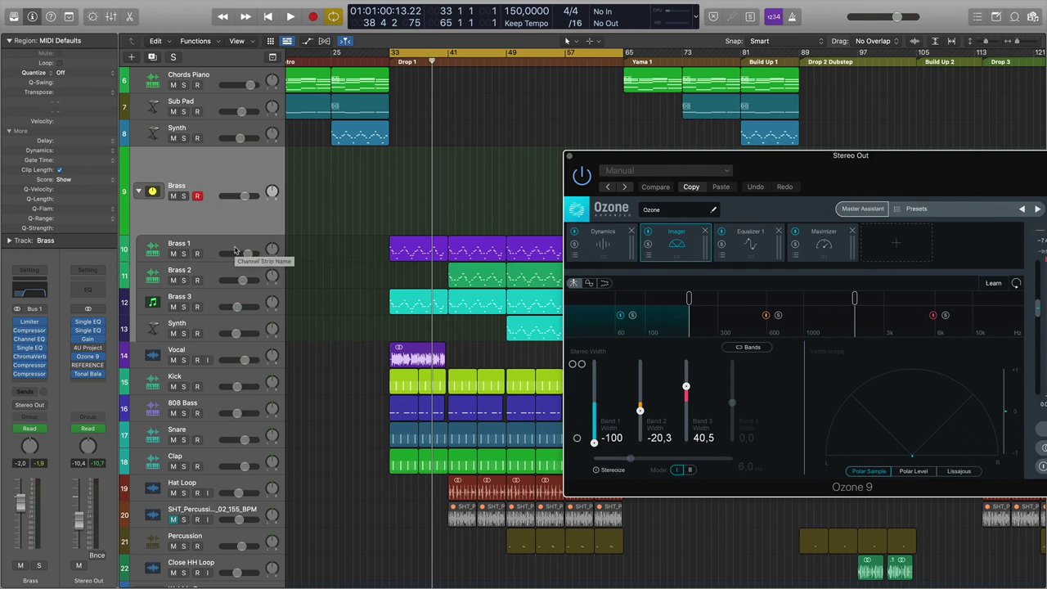
left_click(450, 69)
left_click(186, 276)
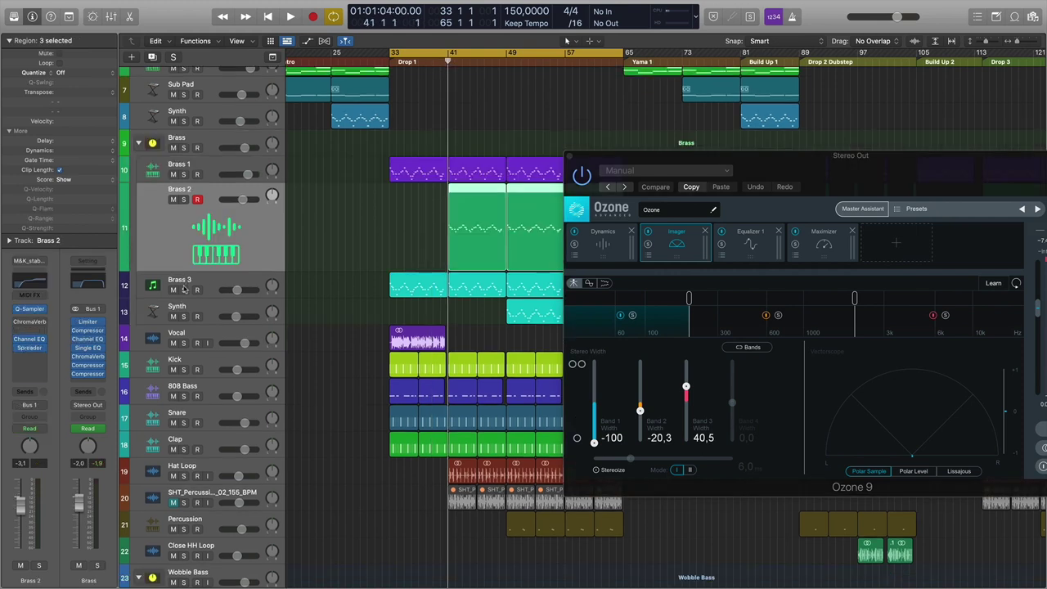
left_click(184, 200)
key("space")
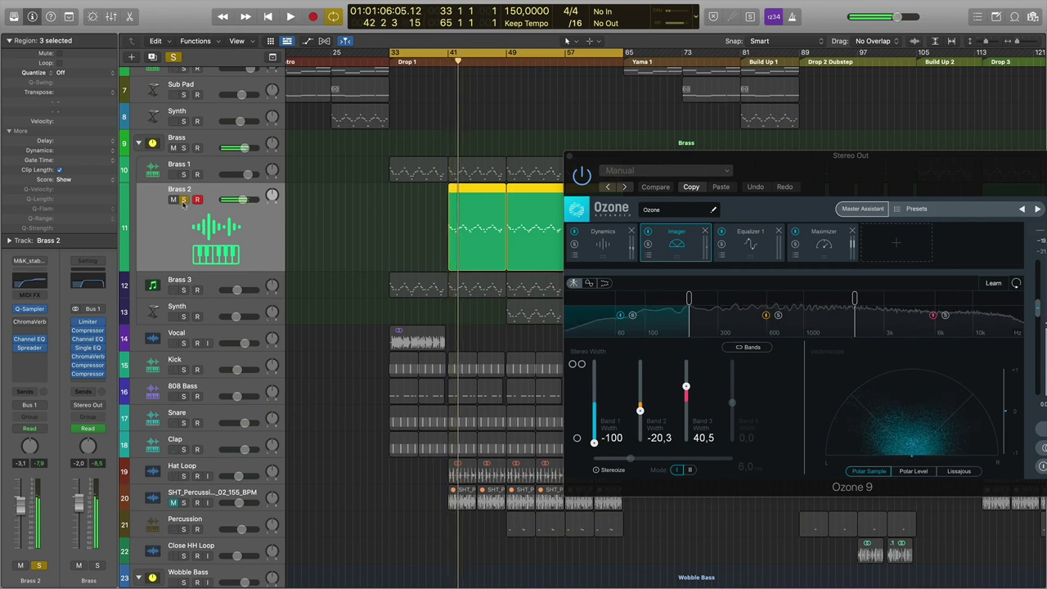
key("space")
key("s")
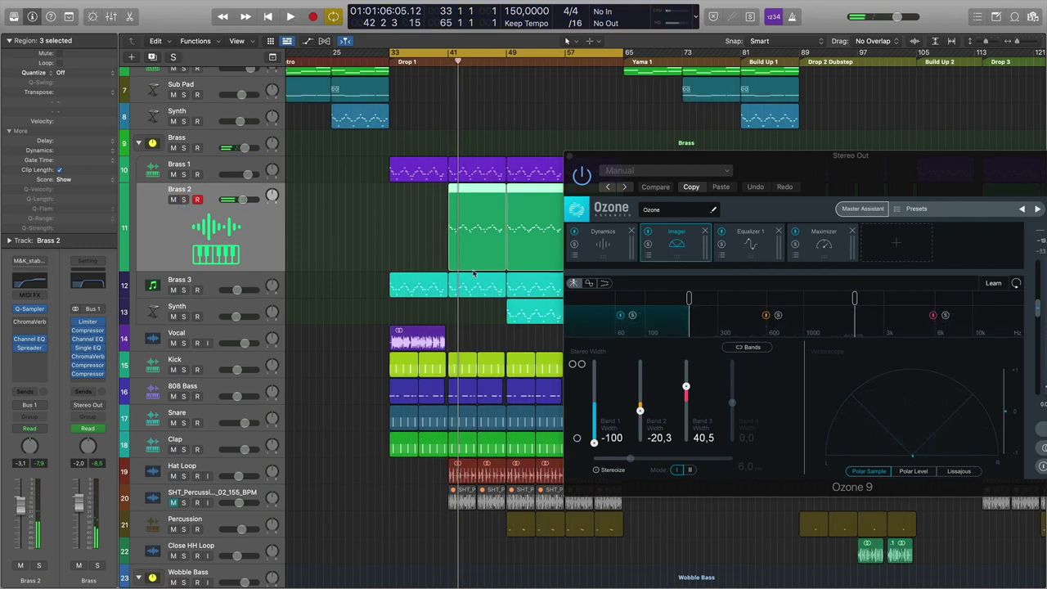
Return the playhead to bar 41 and examine the insert effects of Brass 2, Brass 3 and Brass 1 for stereo widening
left_click(449, 65)
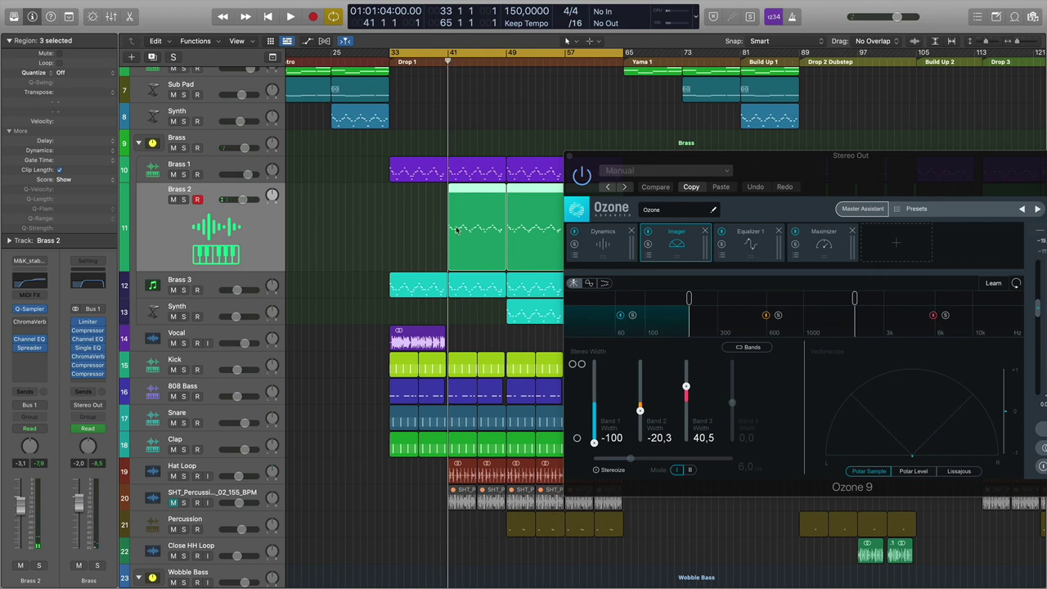
mouse_move(19, 351)
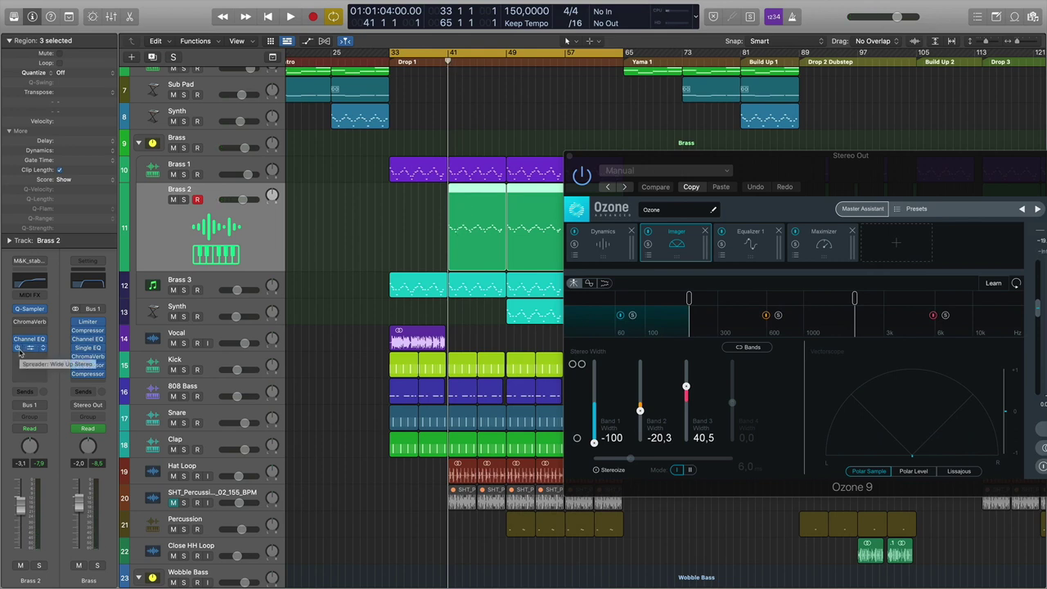
left_click(228, 284)
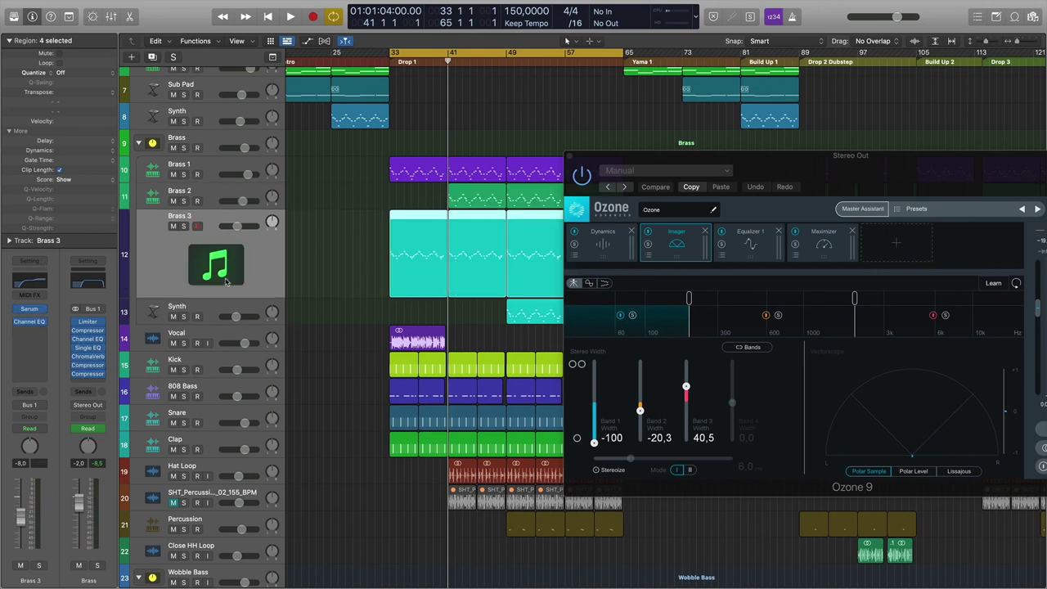
left_click(213, 167)
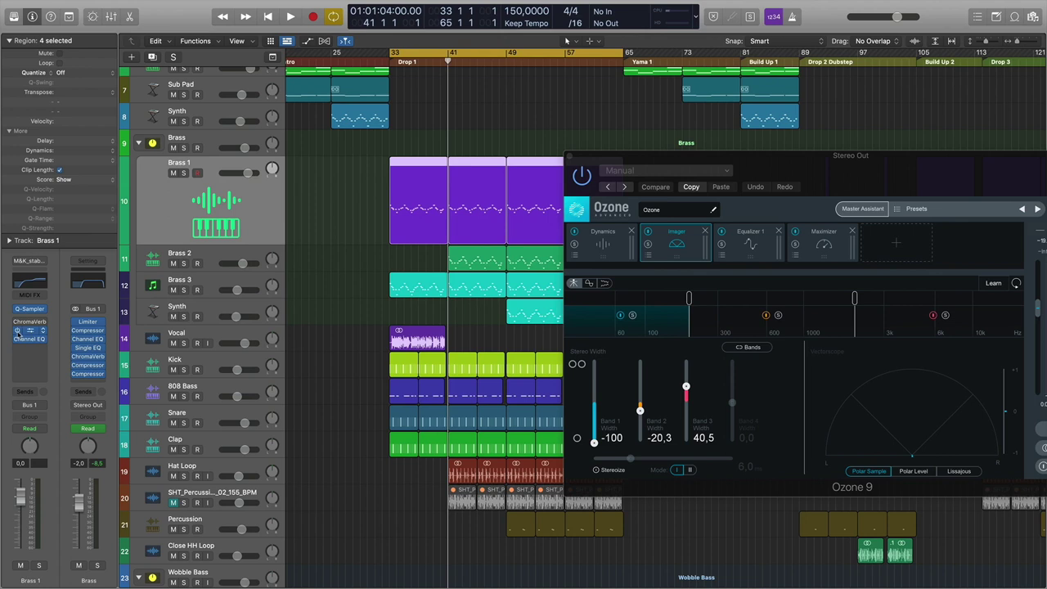
Play the soloed Brass stack from bar 33 to check its stereo spread, and unsolo it after stopping playback
left_click(392, 65)
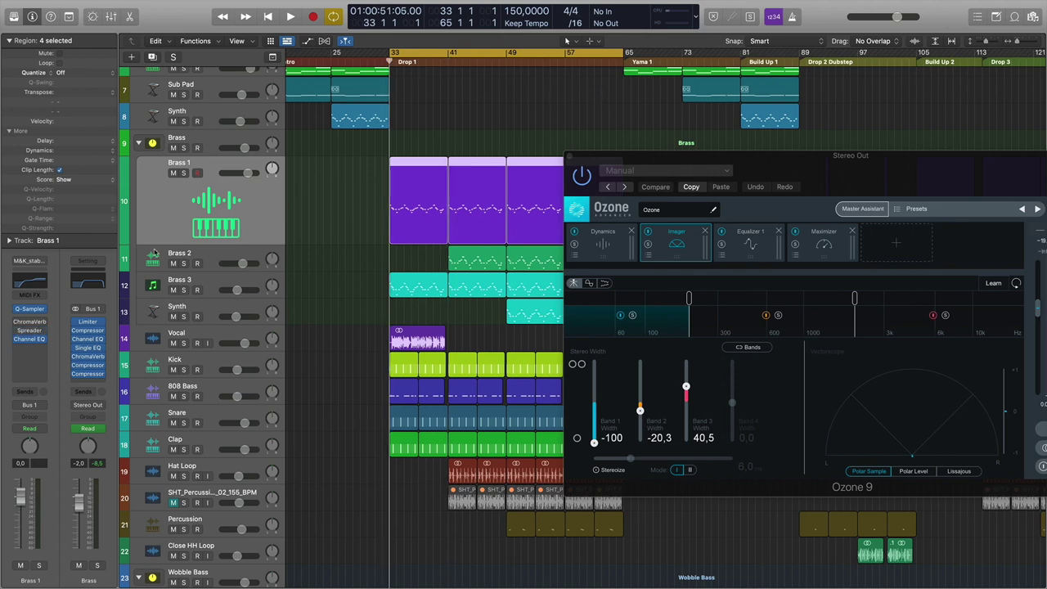
left_click(184, 148)
key("space")
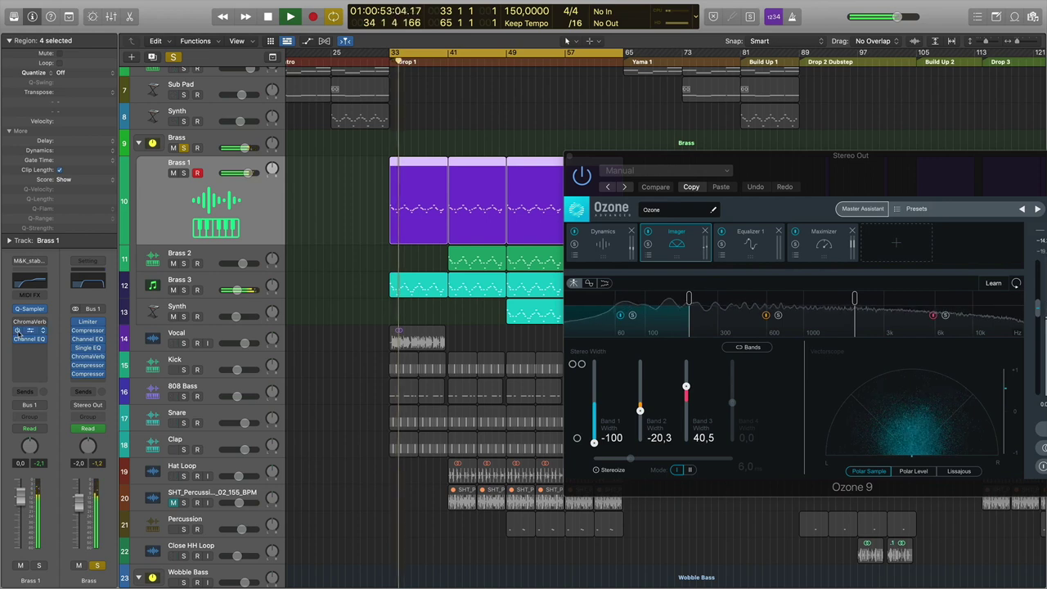
key("space")
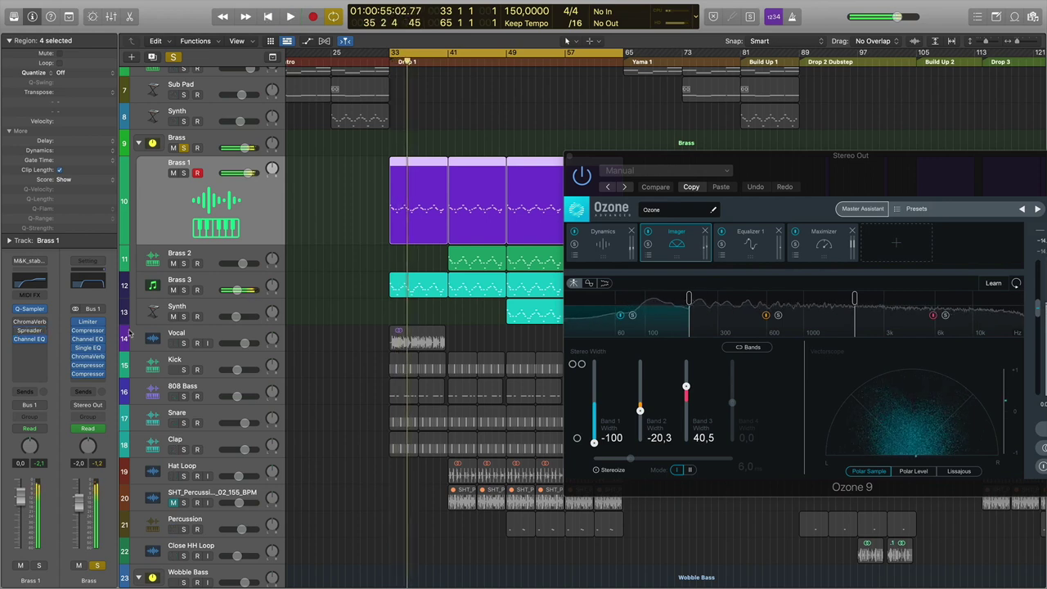
left_click(217, 144)
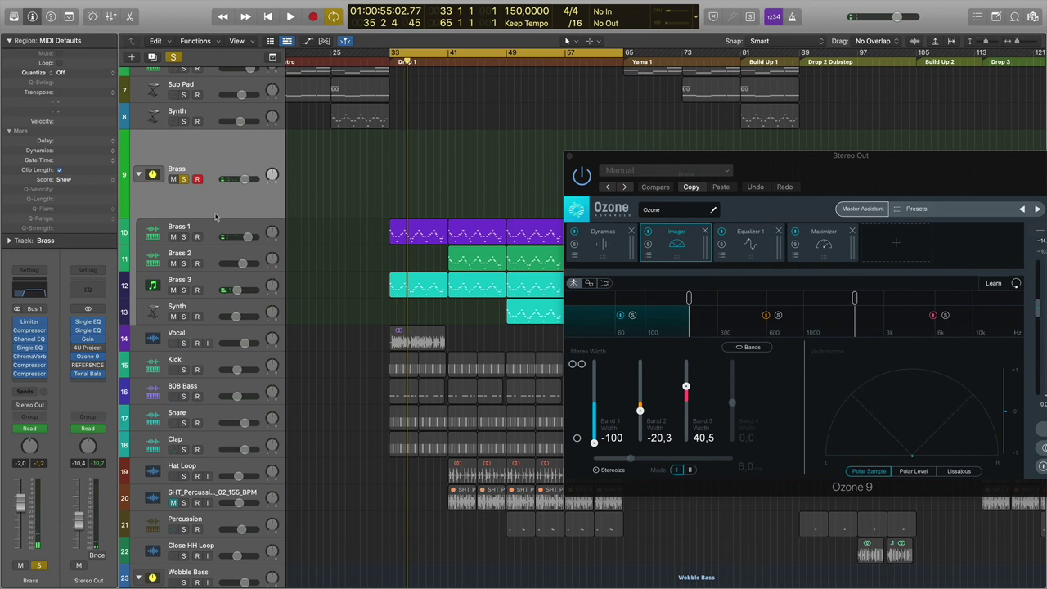
left_click(184, 179)
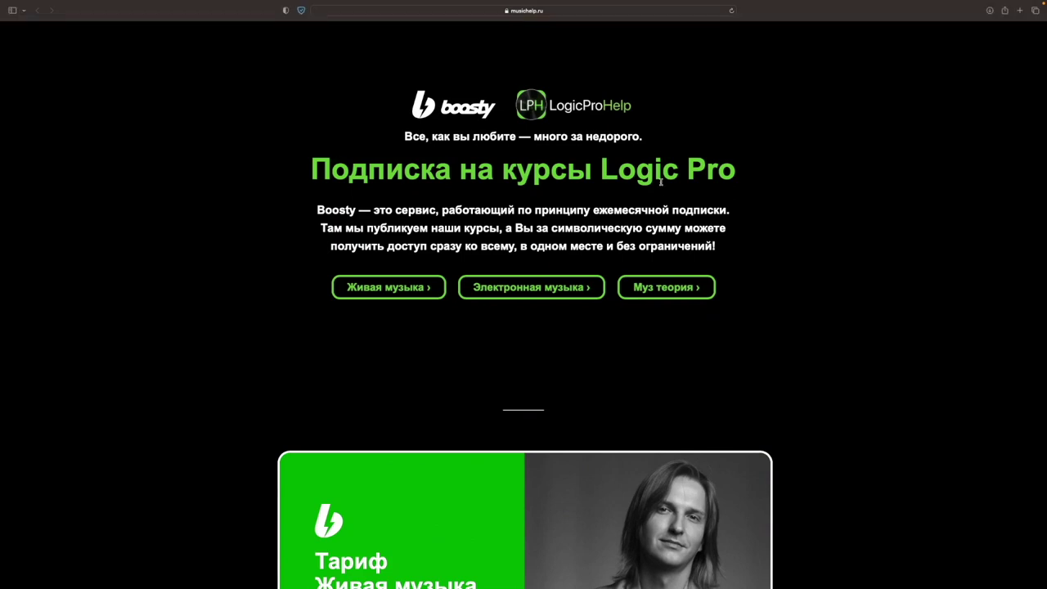
Browse the Logic Pro course subscription page on musichelp.ru, examining the live music, electronic music and music theory plans
scroll(870, 213, "down", 2)
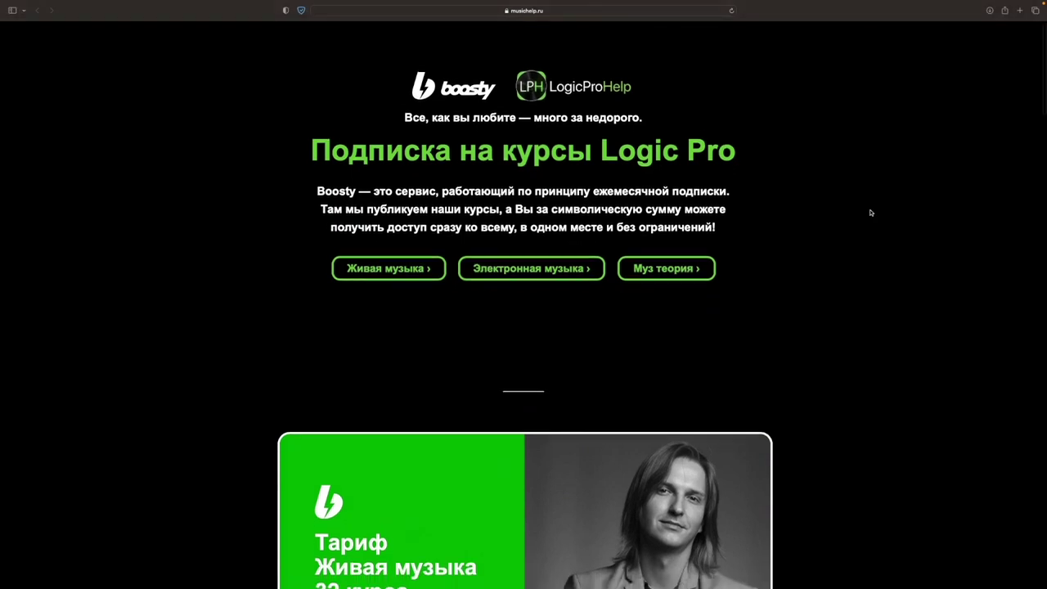
scroll(871, 213, "down", 5)
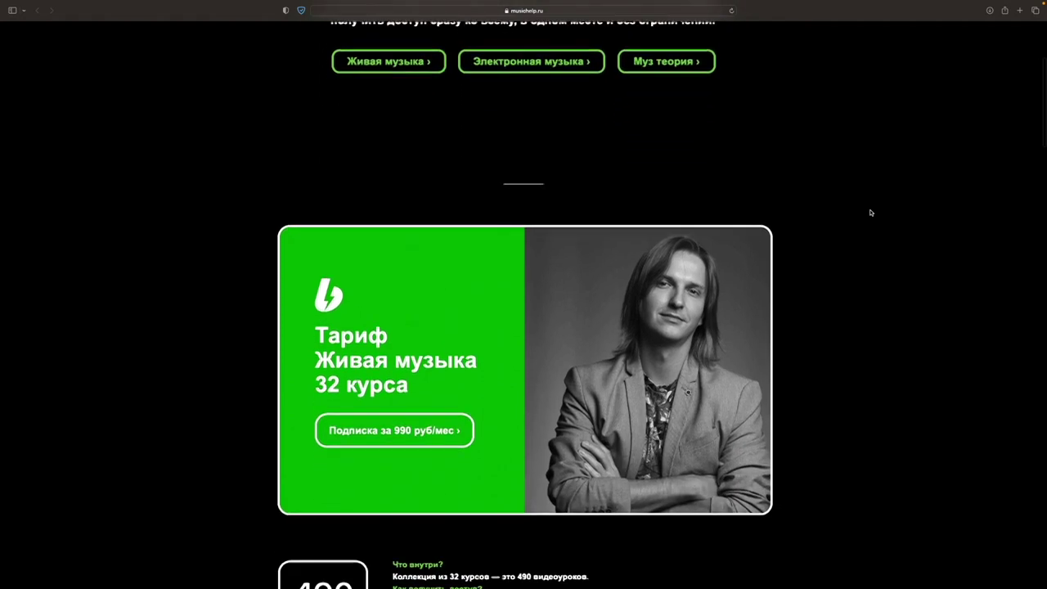
scroll(872, 213, "down", 4)
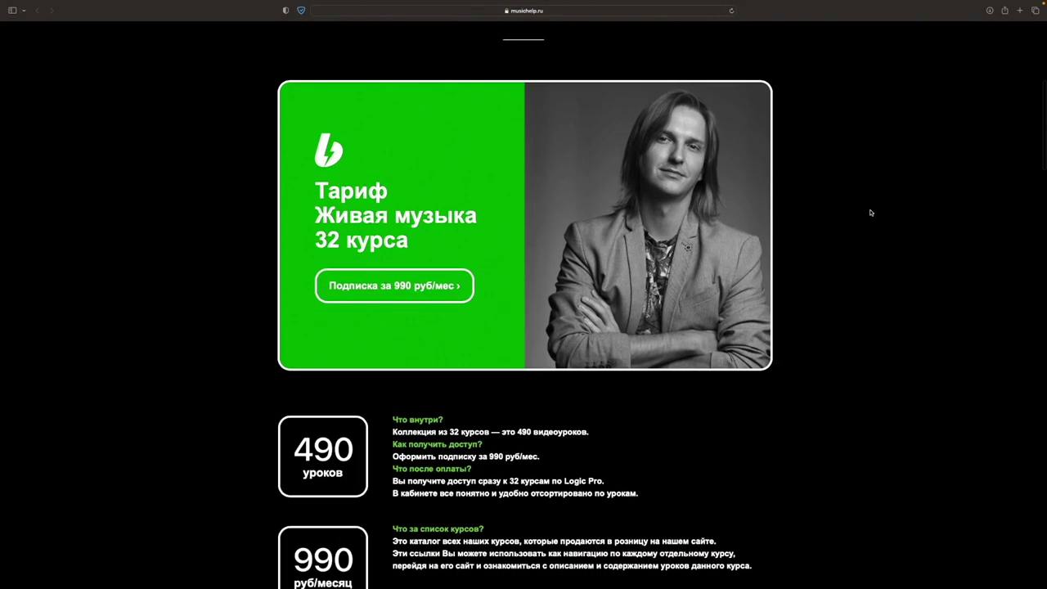
scroll(871, 213, "down", 5)
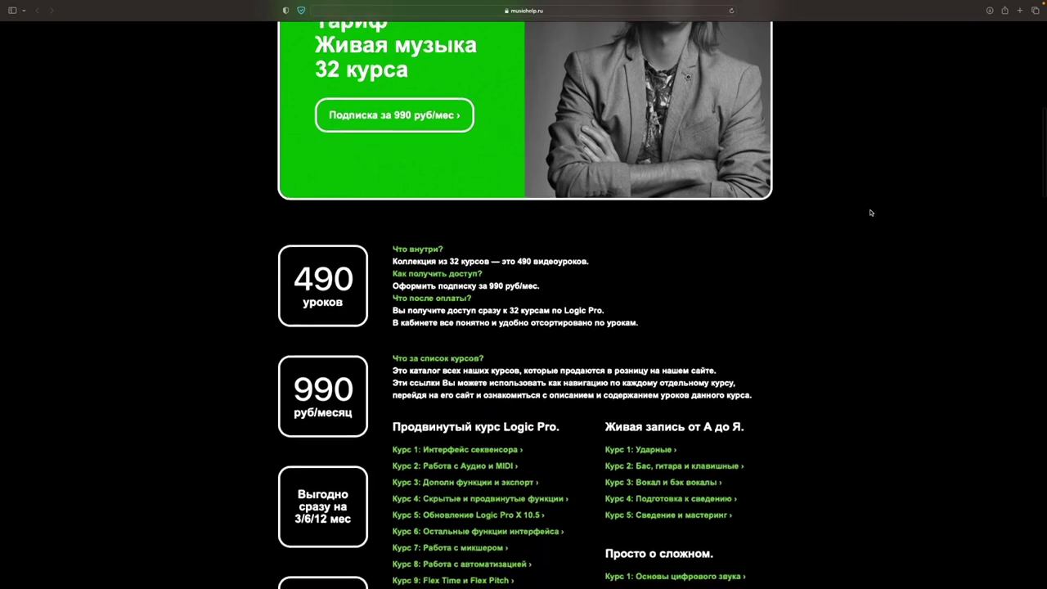
scroll(871, 213, "down", 4)
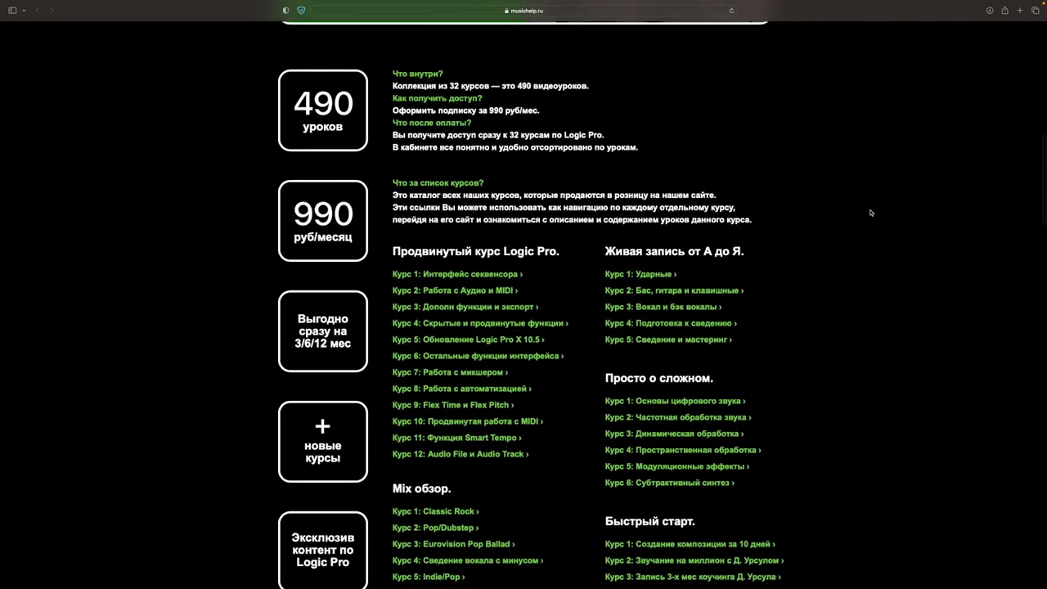
scroll(872, 213, "down", 1)
scroll(872, 213, "down", 3)
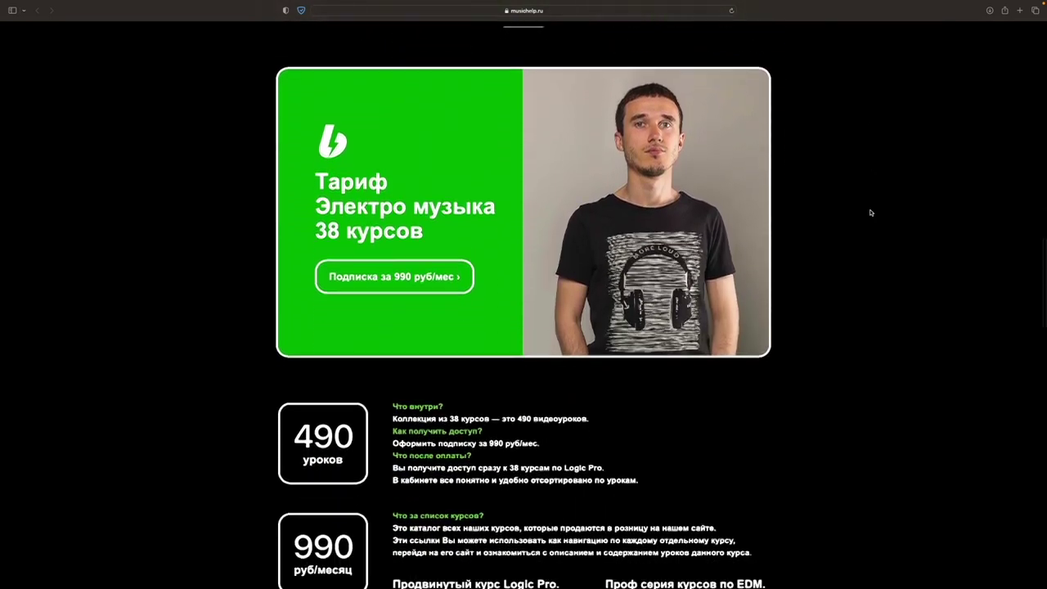
scroll(871, 213, "down", 3)
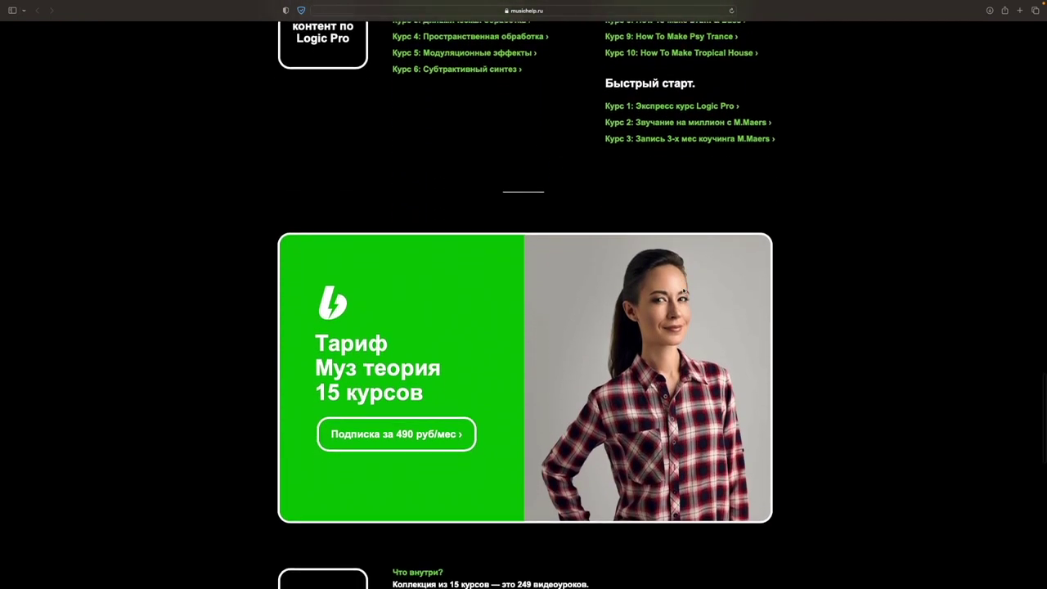
scroll(684, 290, "down", 10)
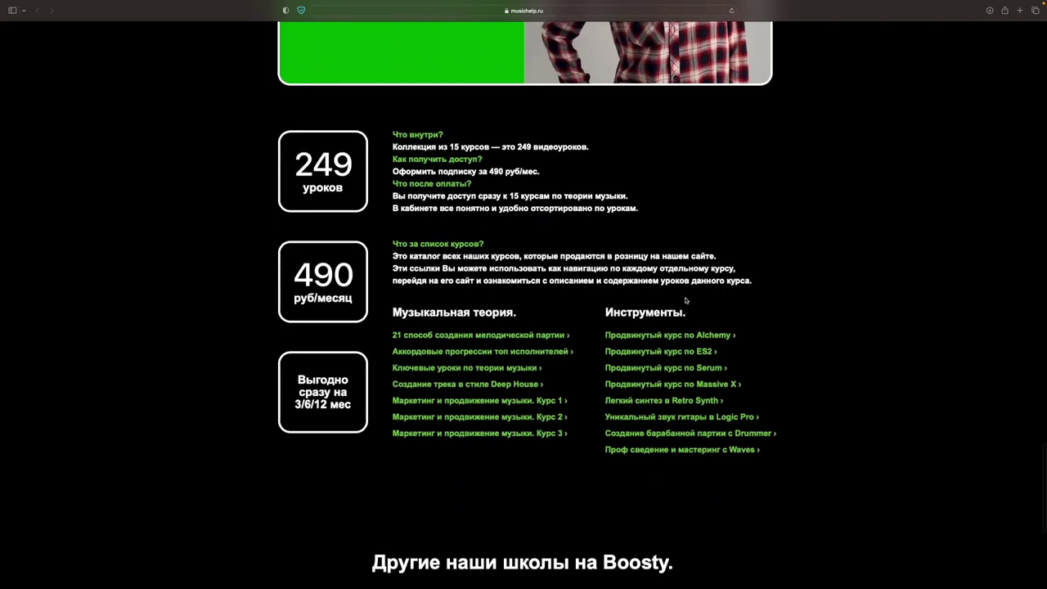
scroll(688, 302, "down", 7)
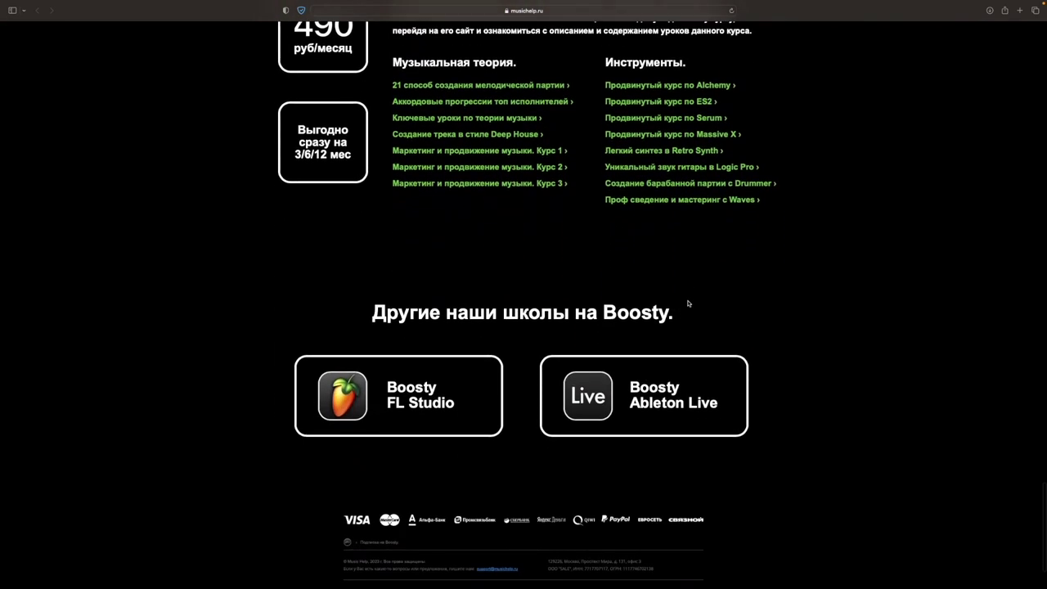
scroll(688, 304, "up", 11)
scroll(687, 304, "up", 20)
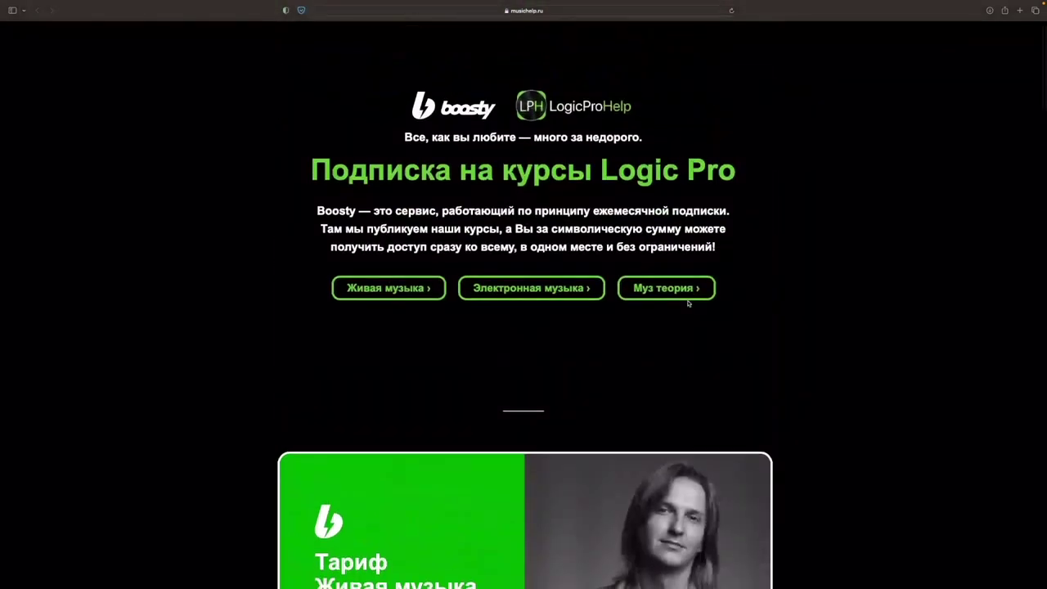
scroll(687, 304, "down", 10)
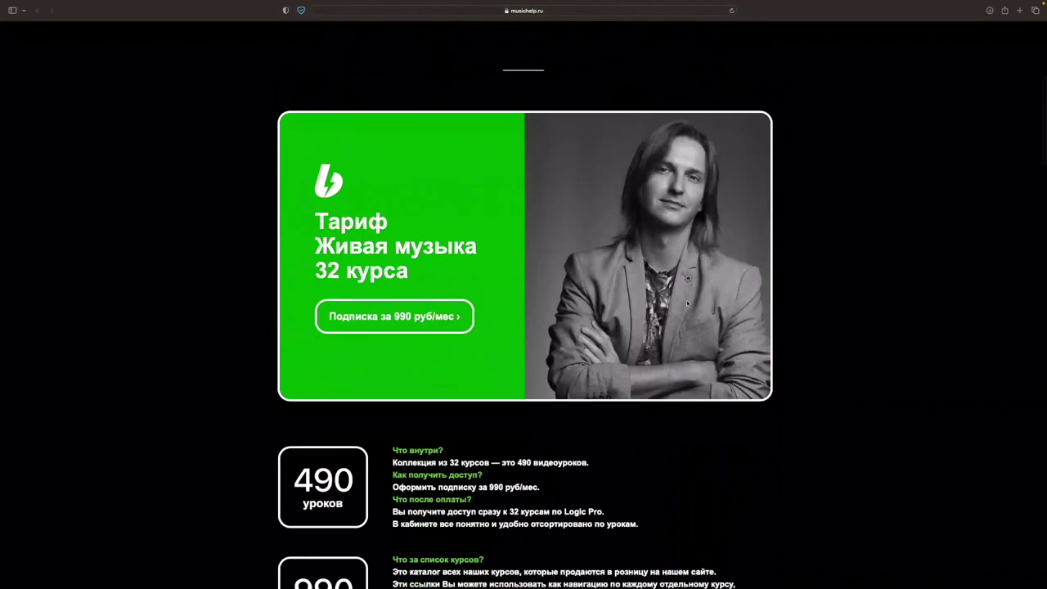
Open the Boosty page of the 990-rouble live music plan from musichelp.ru, start subscribing and sign in through VK
scroll(493, 364, "up", 12)
left_click(374, 290)
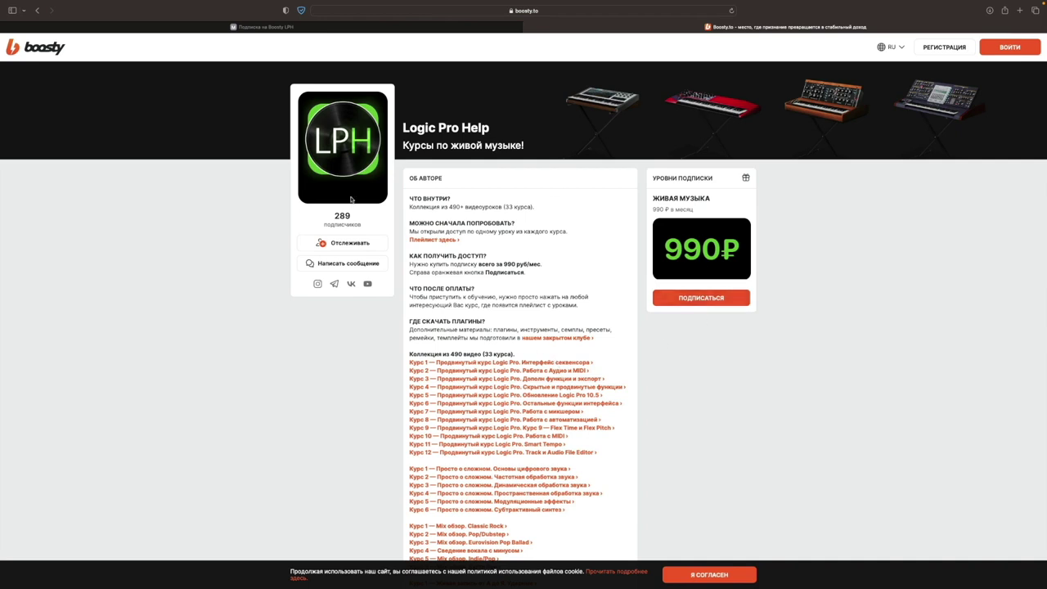
left_click(669, 303)
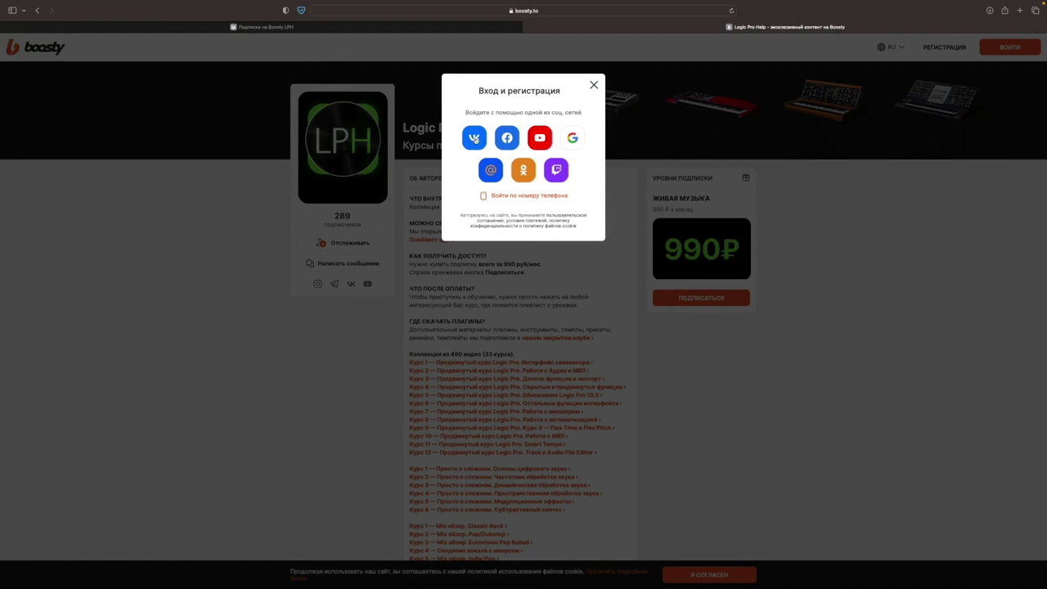
left_click(476, 139)
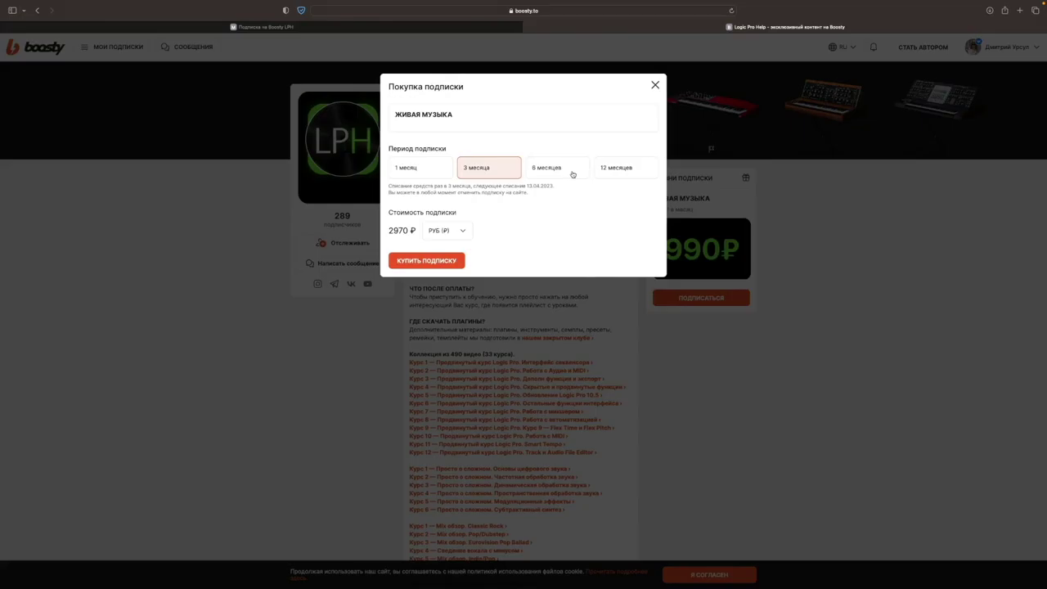
Compare the 6-month and 12-month subscription periods, open the payment form for 1 month, and leave the purchase dialog
left_click(573, 174)
left_click(612, 172)
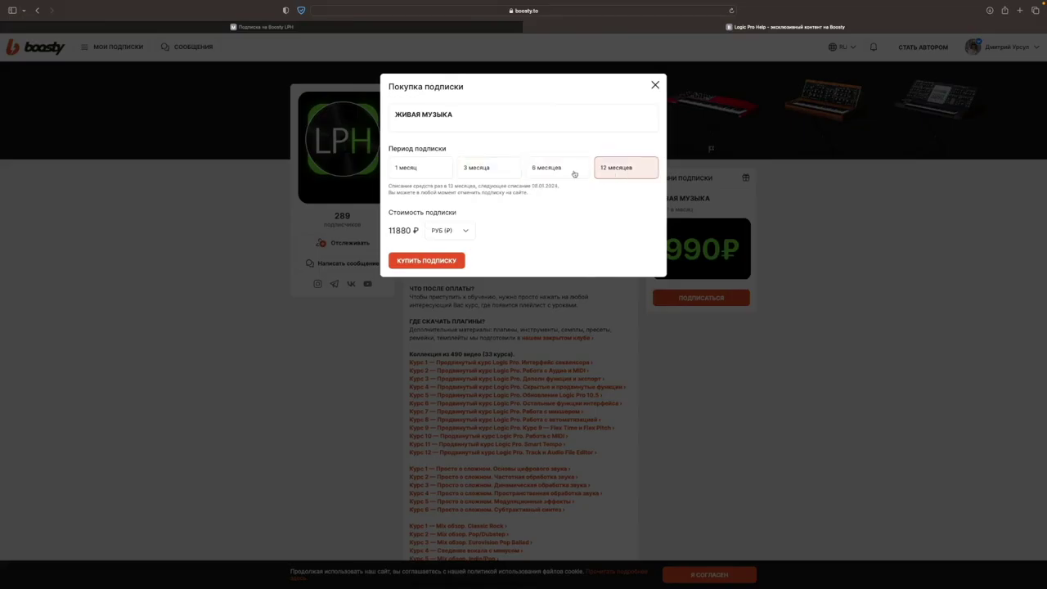
left_click(420, 172)
left_click(449, 261)
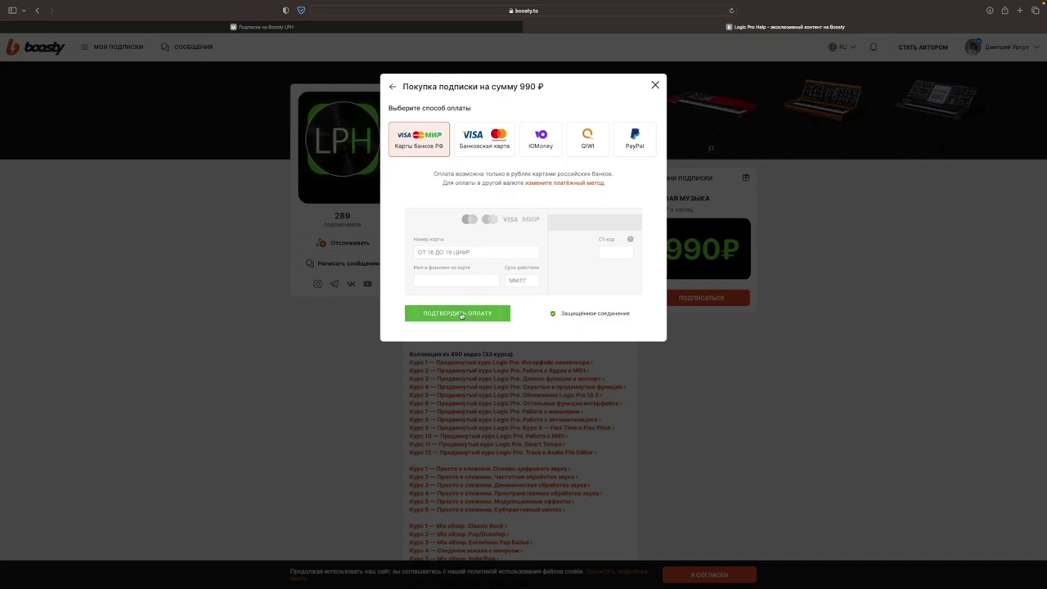
left_click(540, 360)
Look through the Logic Pro Help course list on Boosty and return to the musichelp.ru subscription page
scroll(546, 363, "down", 2)
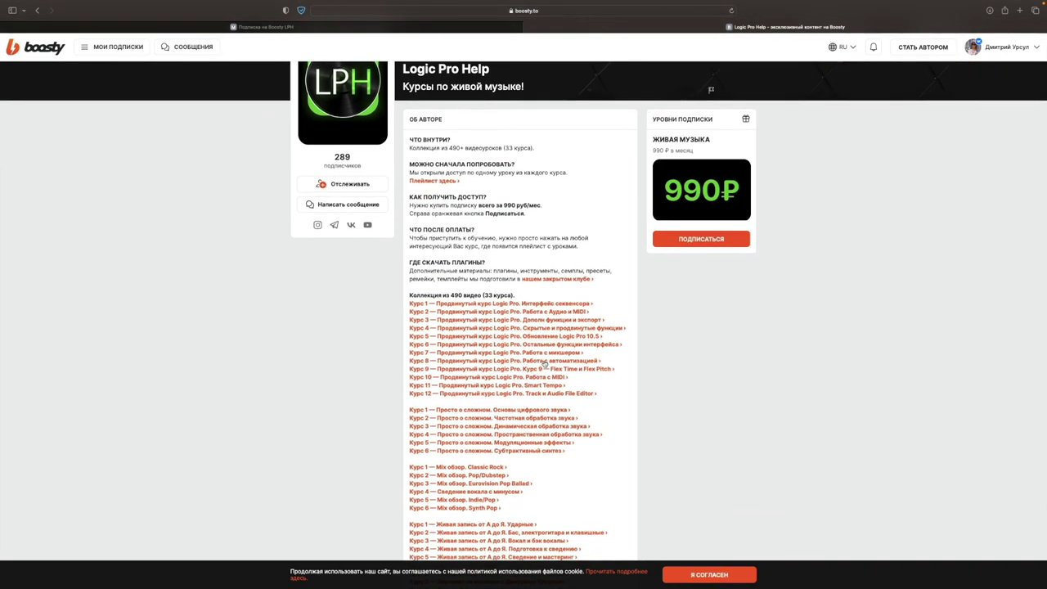
scroll(475, 442, "down", 1)
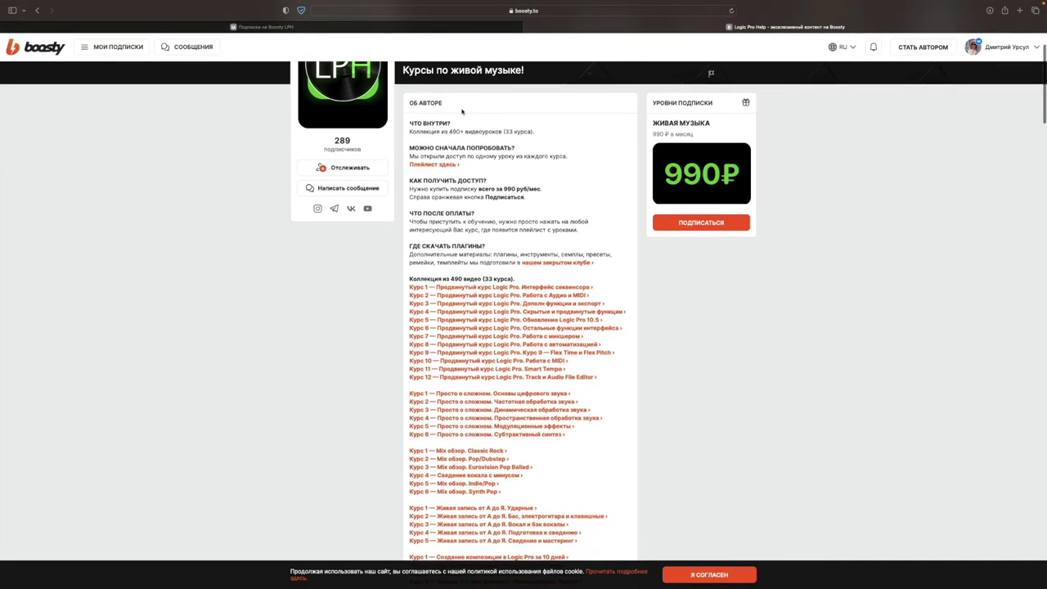
left_click(369, 27)
scroll(474, 225, "up", 5)
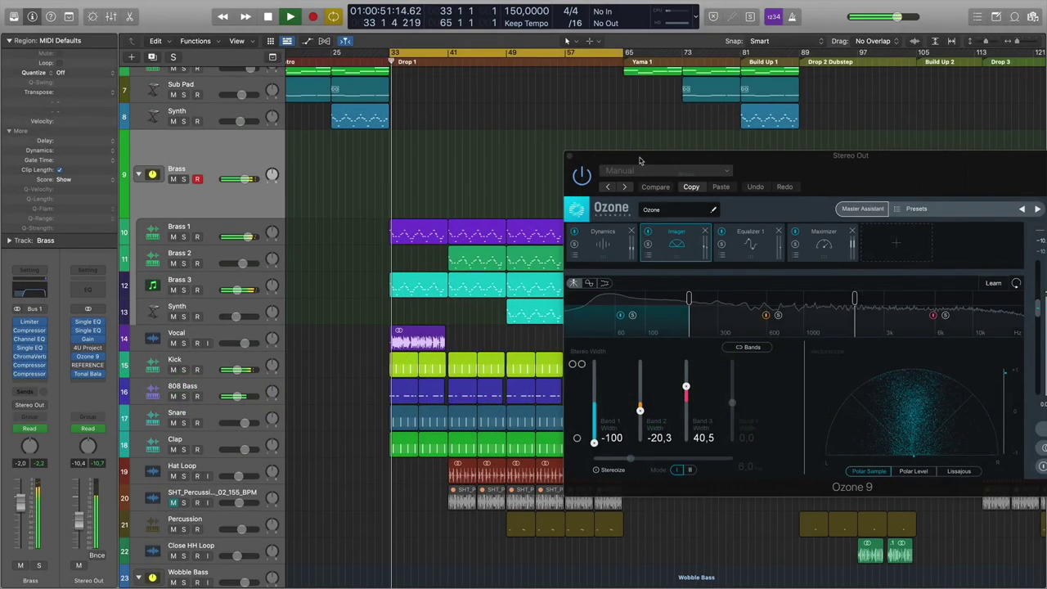
Compare the playing Drop 1 mix in mono and stereo in Ozone 9, and stop playback
left_click(857, 423)
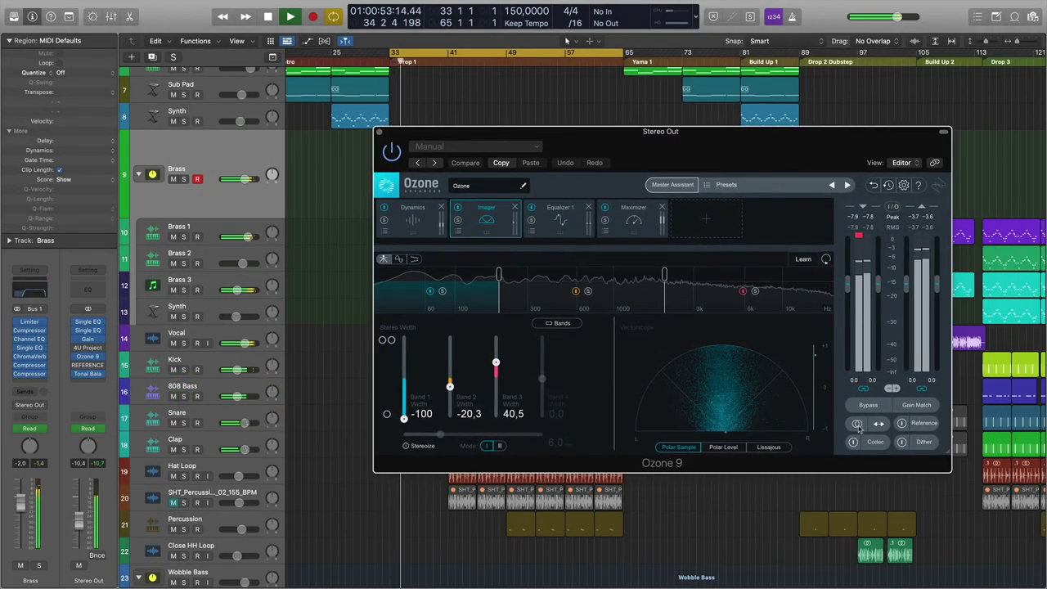
left_click(857, 424)
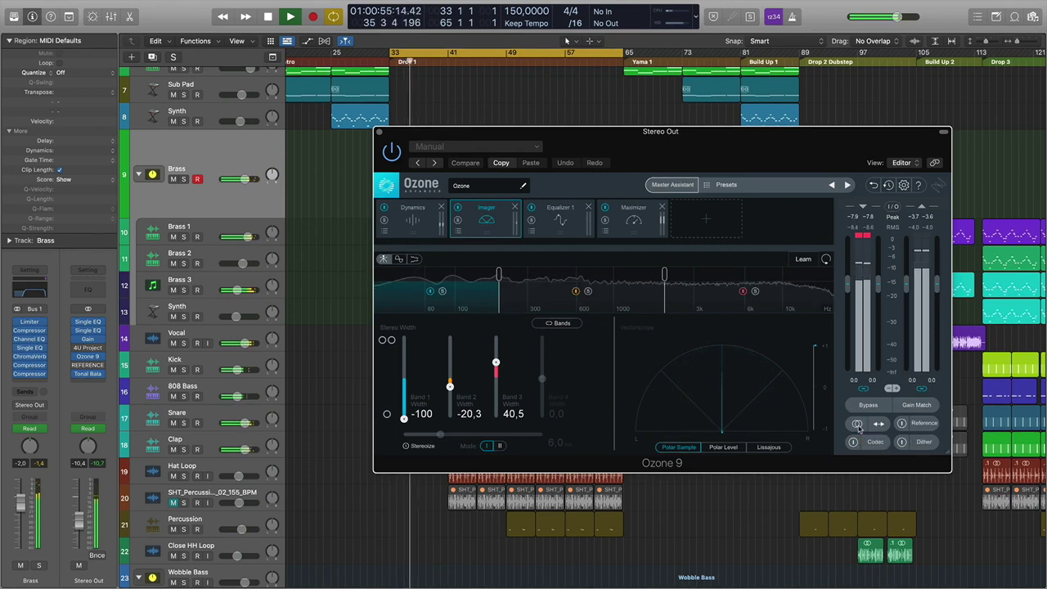
key("space")
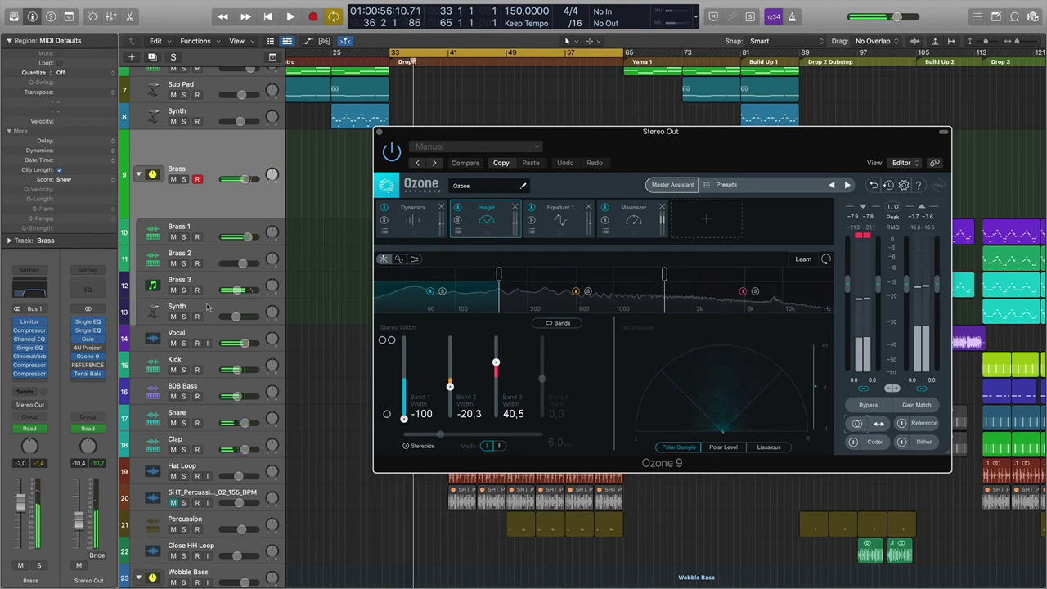
Insert a Direction Mixer after the last effect on the Brass stack and move its window clear of the Ozone vectorscope
left_click(23, 382)
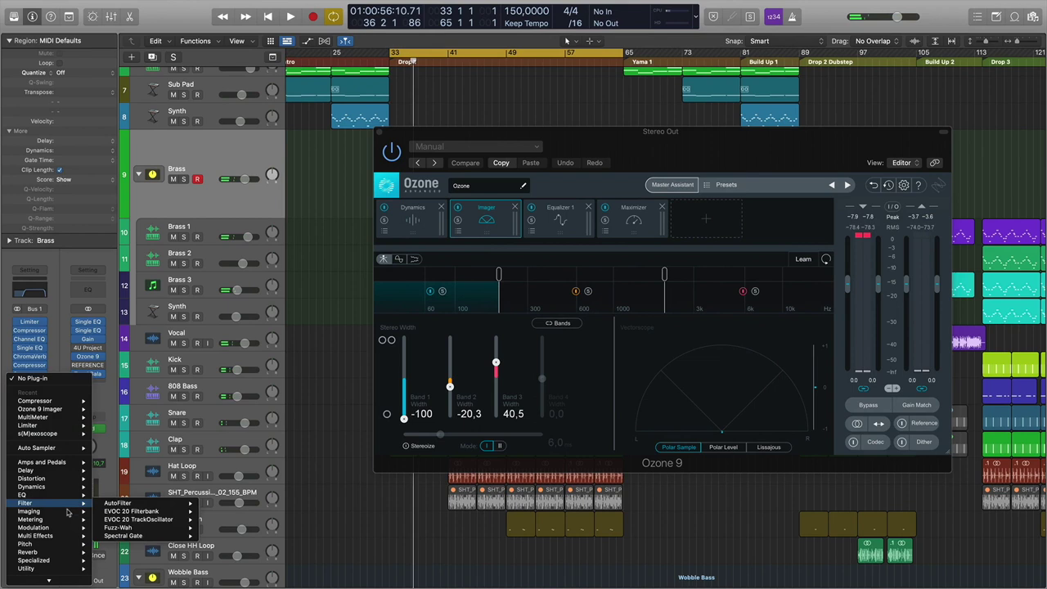
mouse_move(63, 520)
mouse_move(29, 511)
left_click(122, 516)
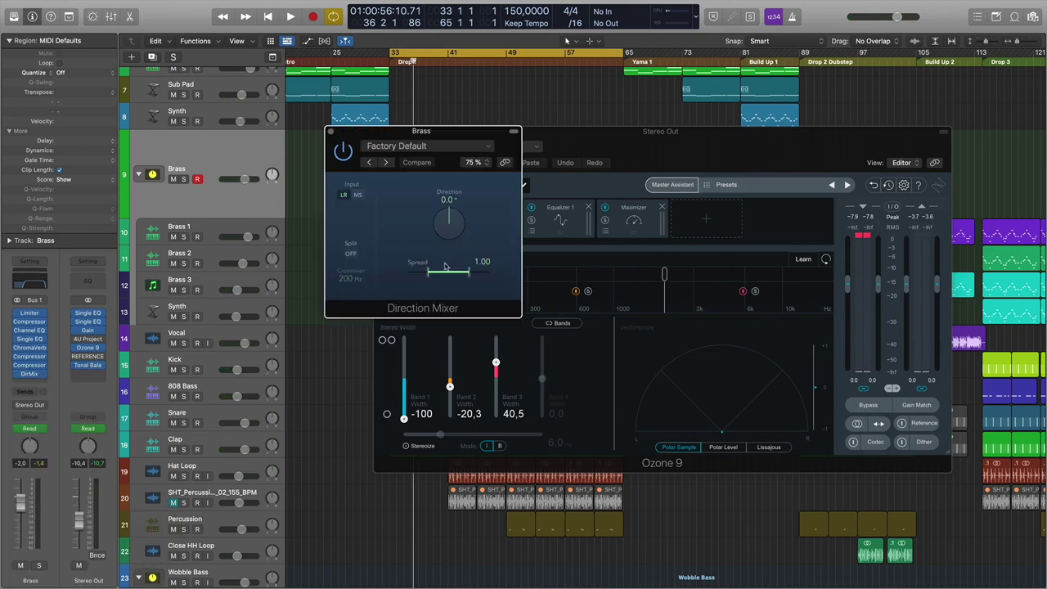
left_click_drag(368, 131, 250, 257)
Solo the Brass stack and play it while narrowing the Direction Mixer's Spread to 0.66, and stop playback
left_click(184, 179)
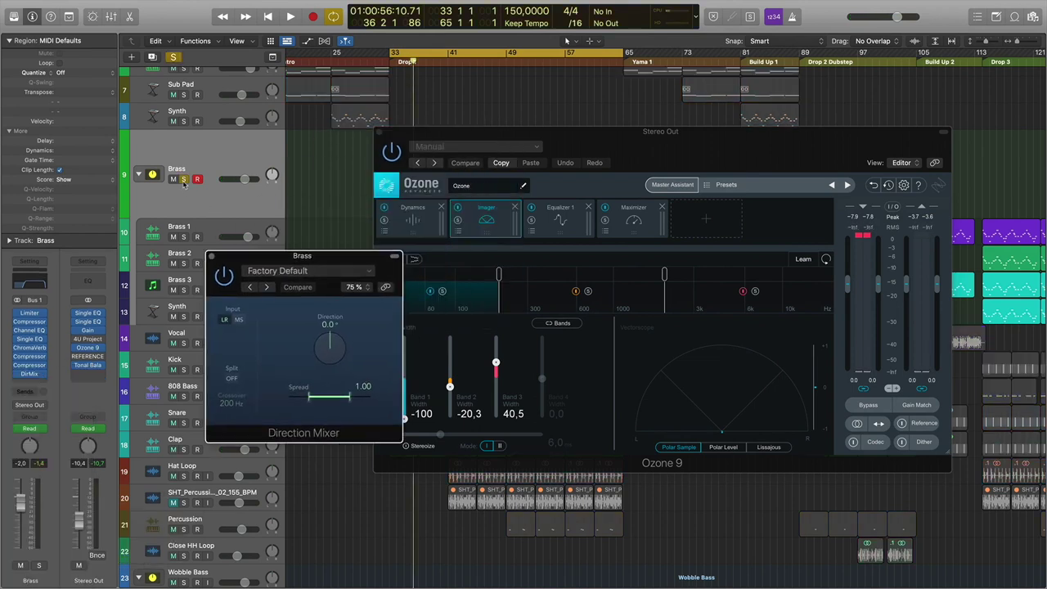
key("space")
left_click_drag(350, 398, 343, 402)
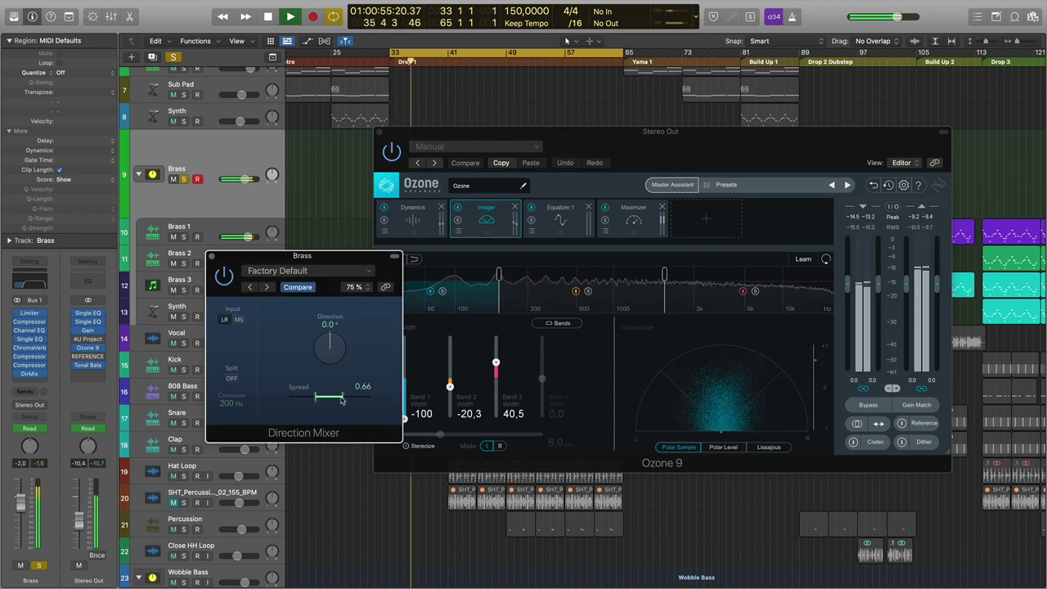
key("space")
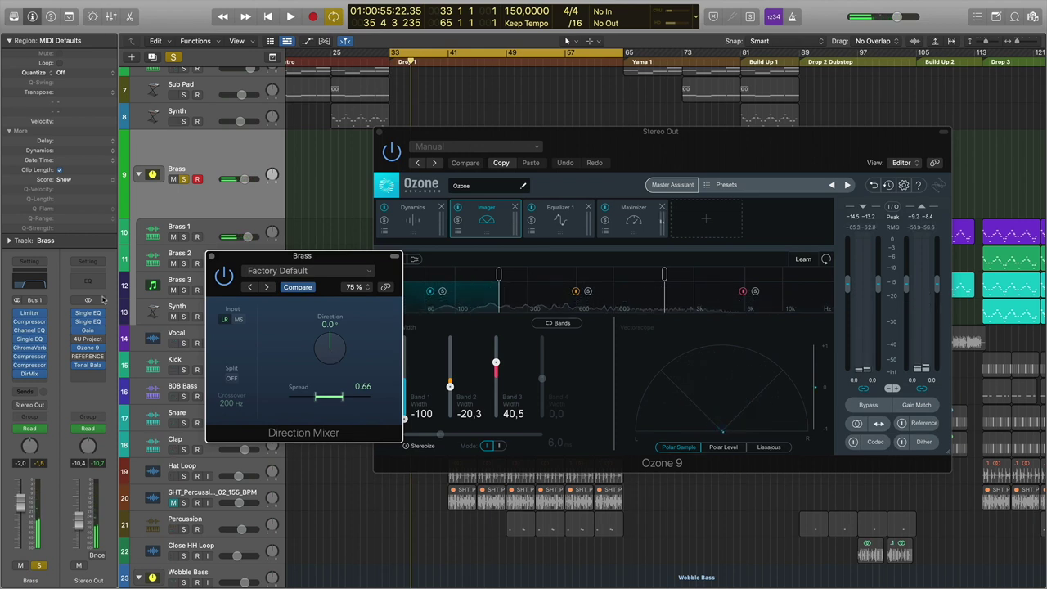
Raise the Brass stack's volume to 0.0 dB, set its Direction Mixer Spread to 0.70, and unsolo the stack
left_click_drag(244, 178, 248, 179)
left_click(342, 400)
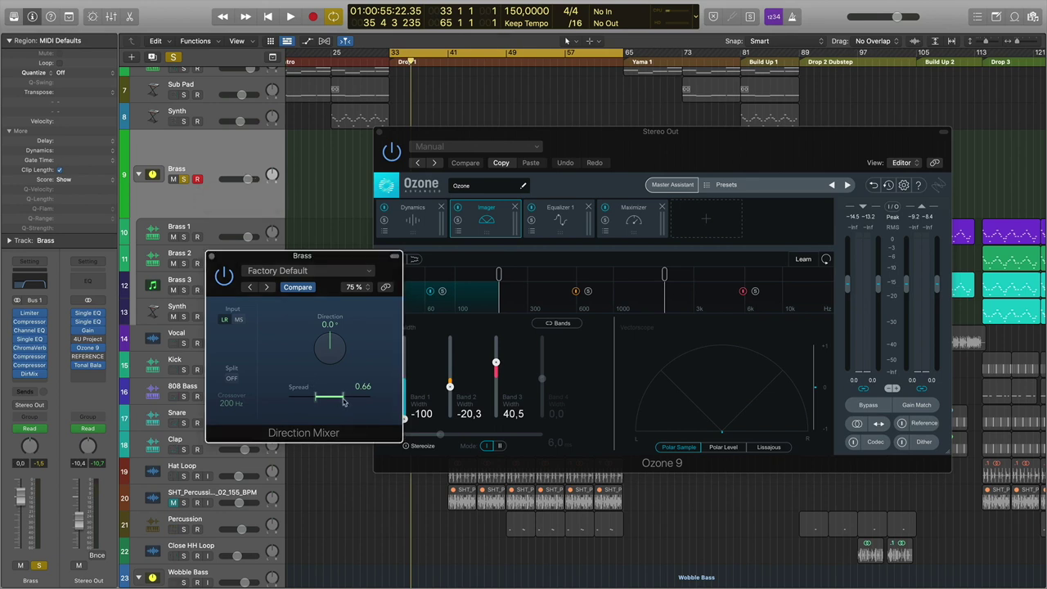
left_click_drag(344, 401, 344, 401)
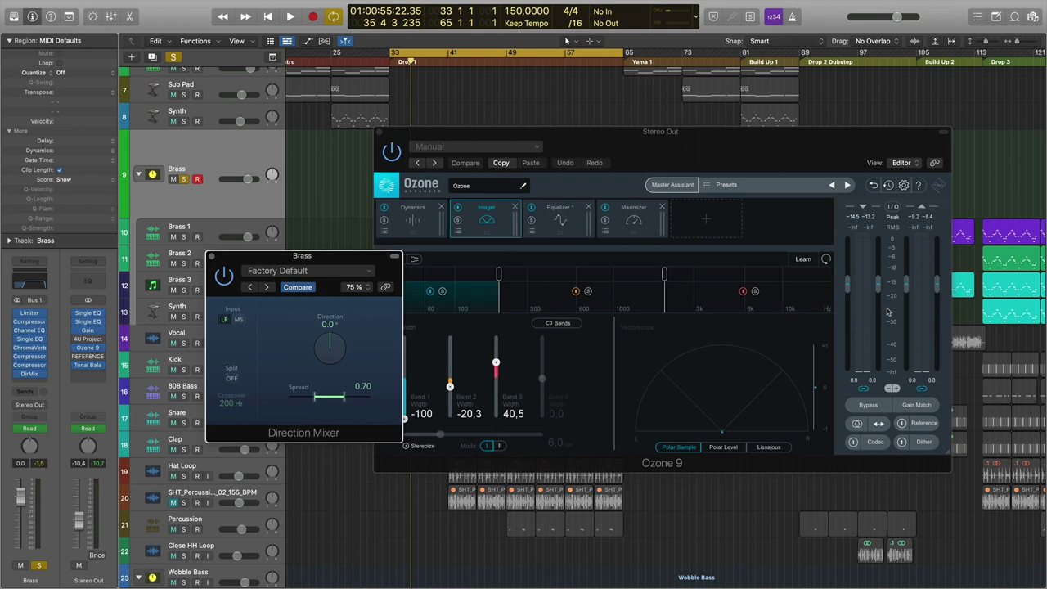
left_click(184, 178)
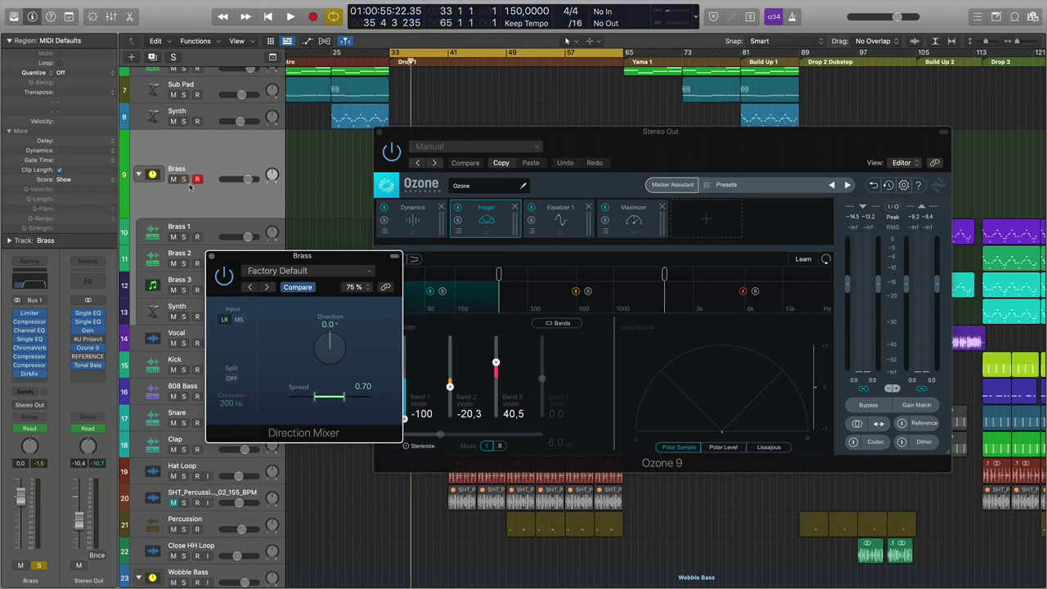
Play the full mix from bar 33, switch Ozone 9 to mono to check the brass level, and stop
key("space")
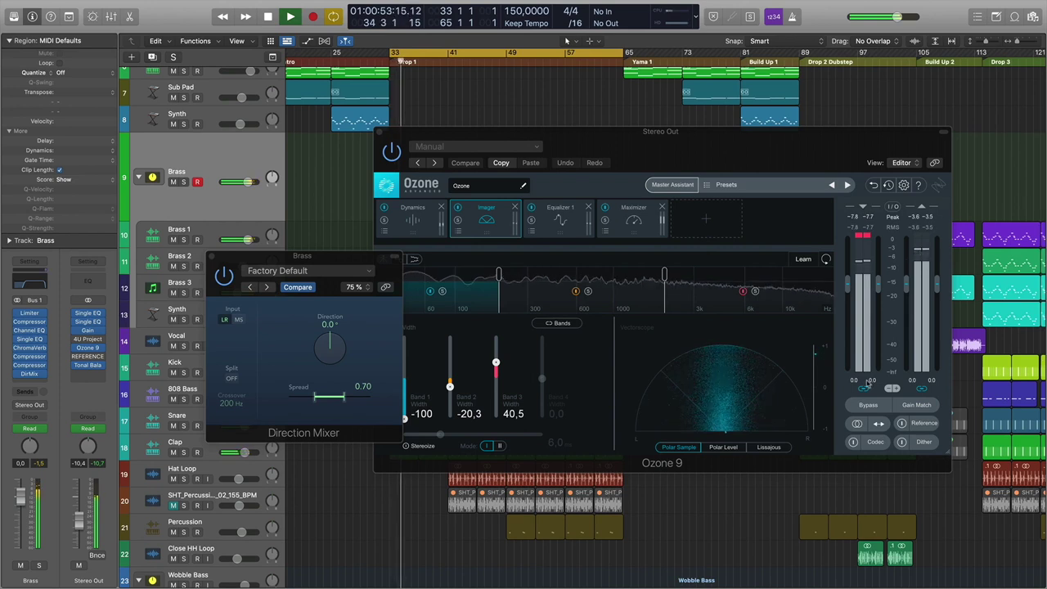
left_click(856, 424)
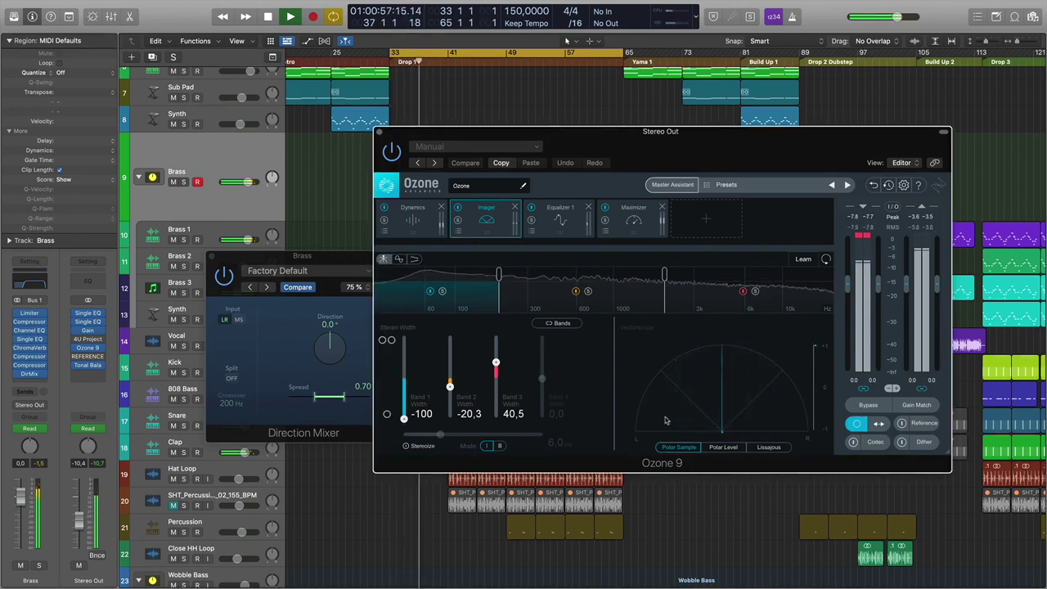
key("space")
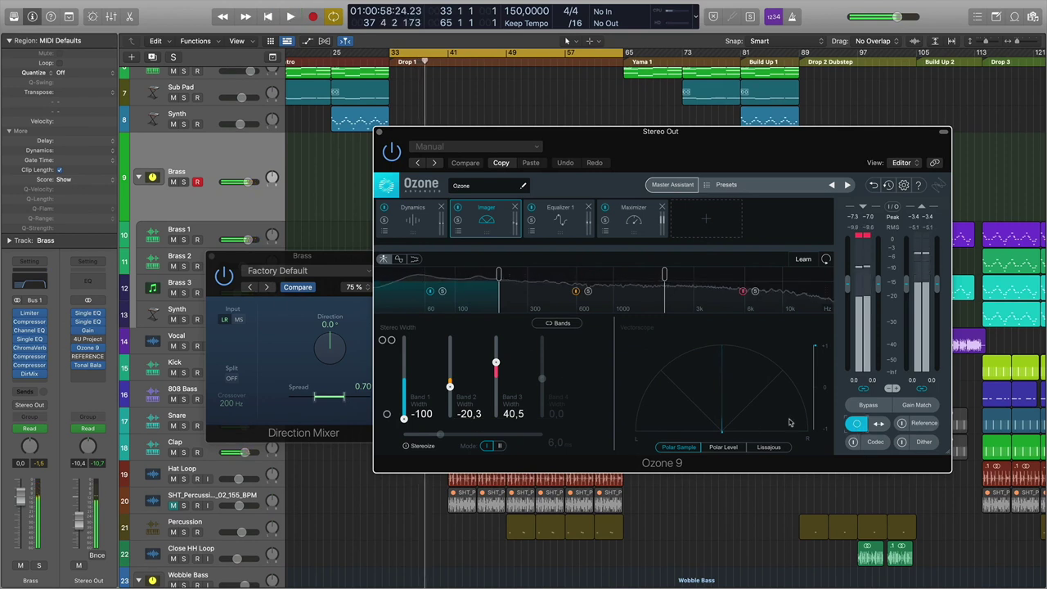
Lower the Brass stack's volume to -2.5 dB while checking it against the full mix in mono
left_click_drag(249, 182, 243, 182)
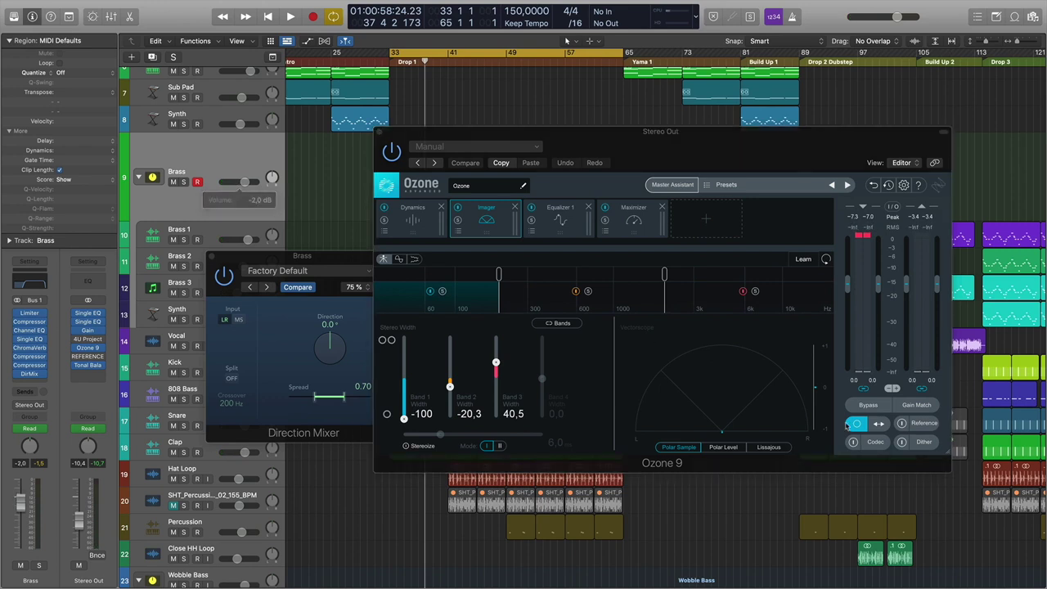
key("space")
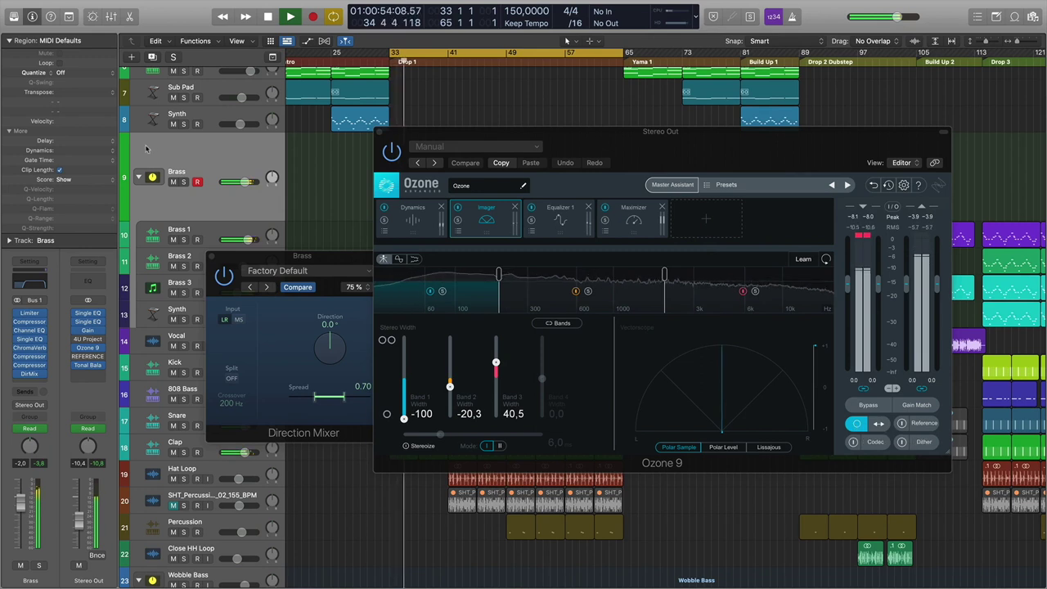
left_click_drag(245, 181, 244, 185)
key("space")
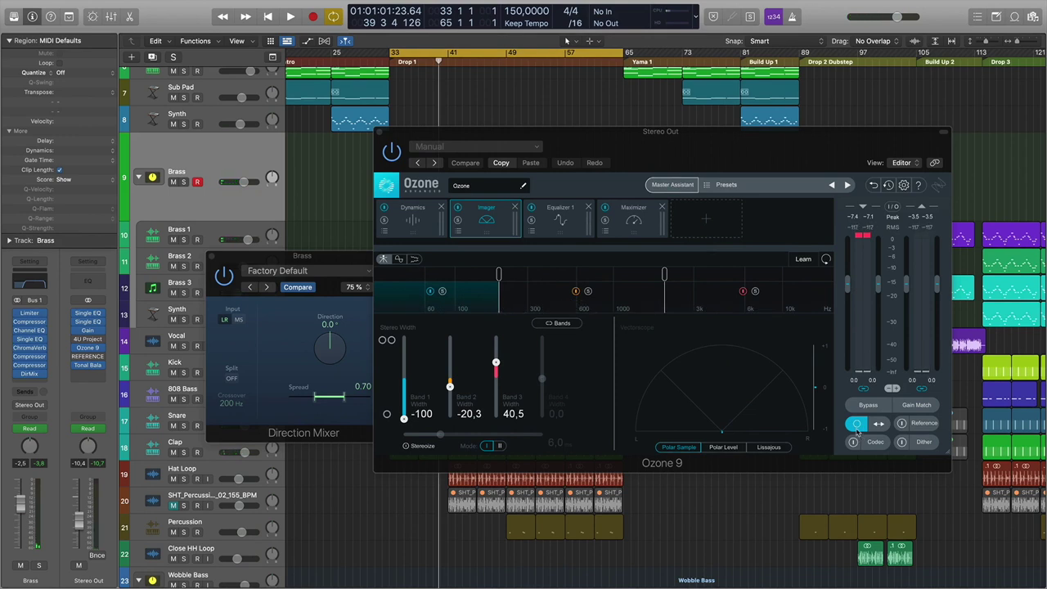
Switch Ozone 9 back to stereo, play the mix from bar 33 to check it, and close both plug-in windows
left_click(857, 424)
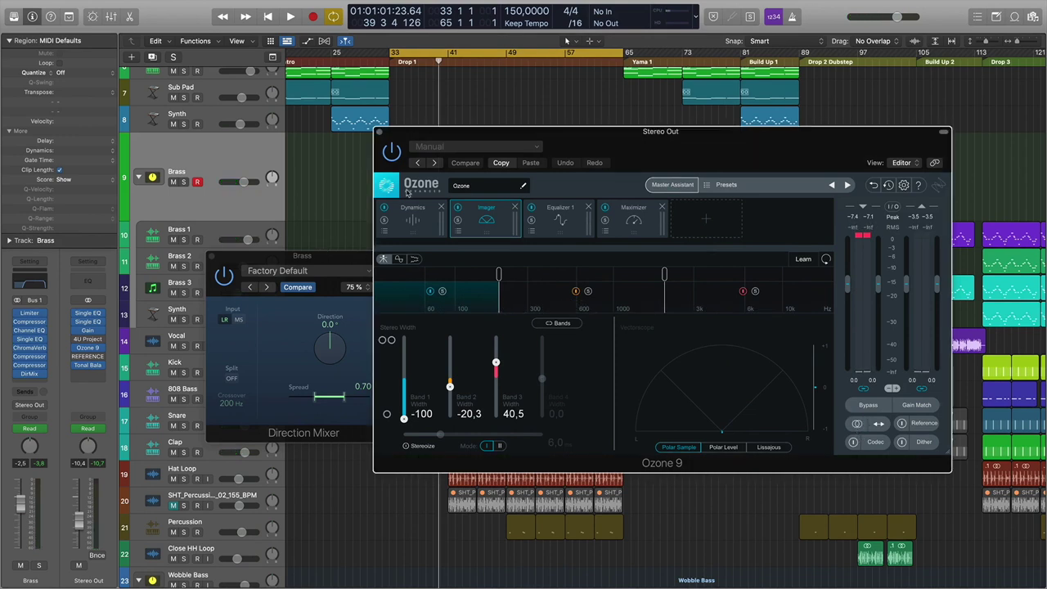
key("space")
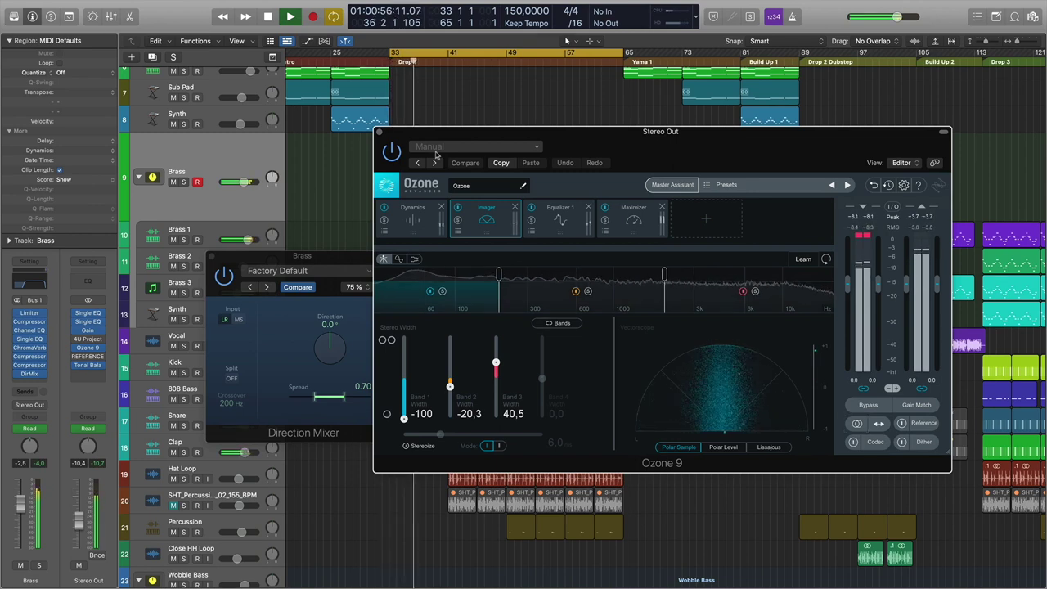
key("space")
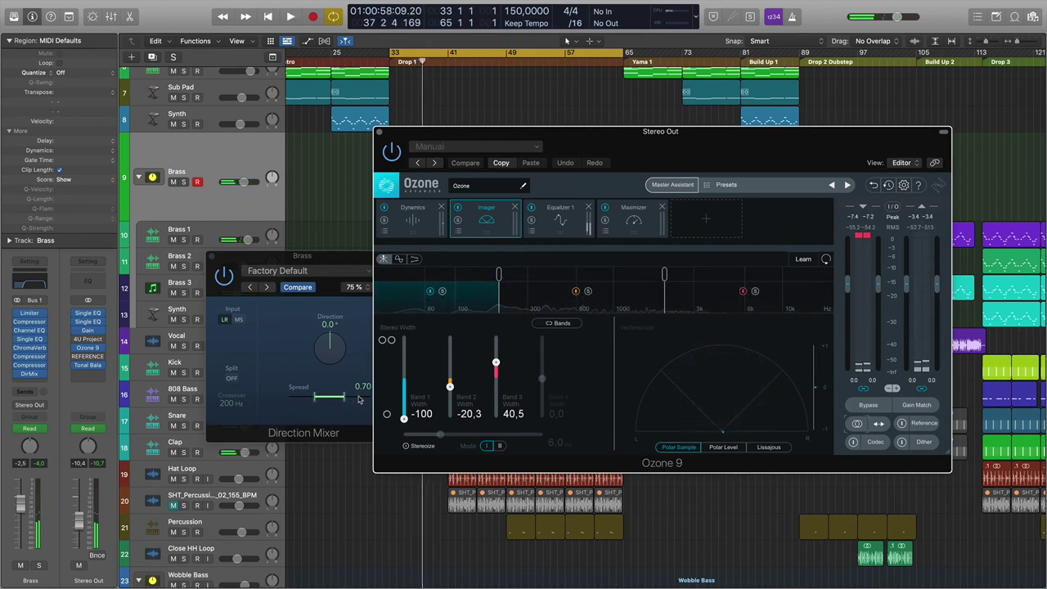
left_click(379, 133)
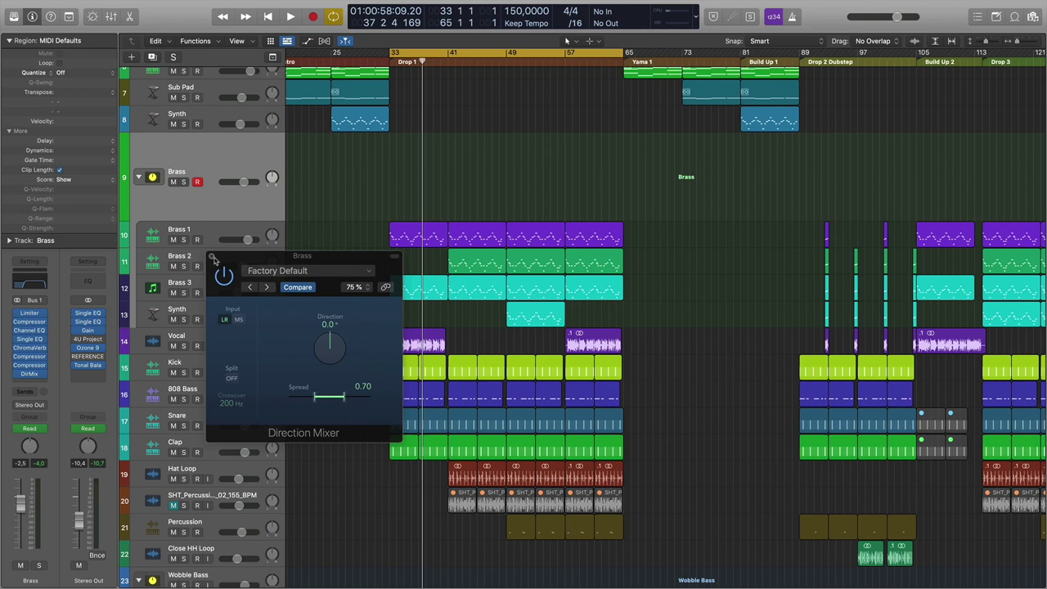
left_click(212, 258)
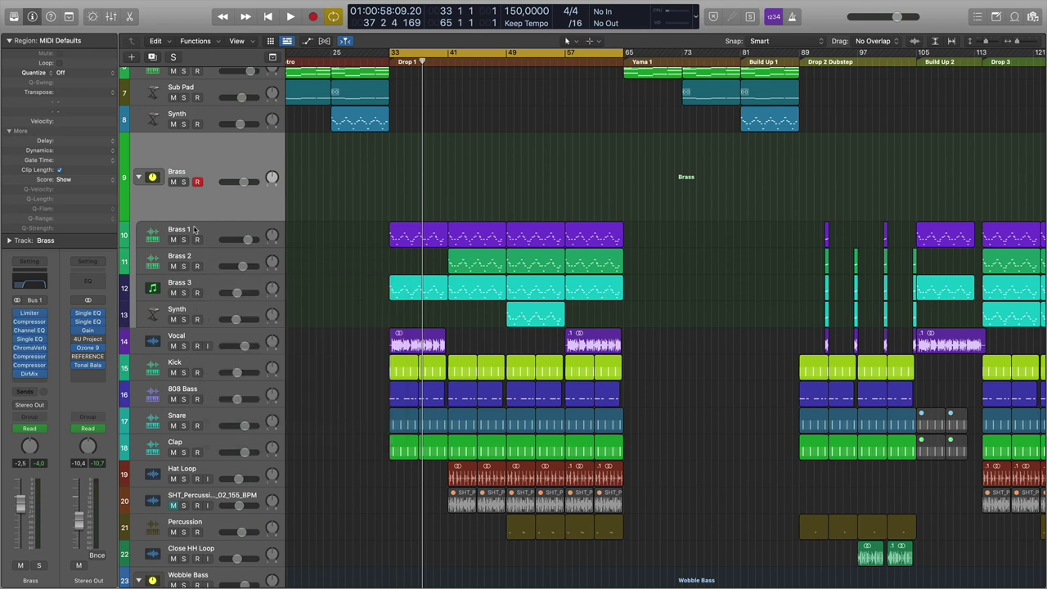
Open Ozone 9 on the Stereo Out channel and reposition its window to examine the Imager's band widths
mouse_move(90, 350)
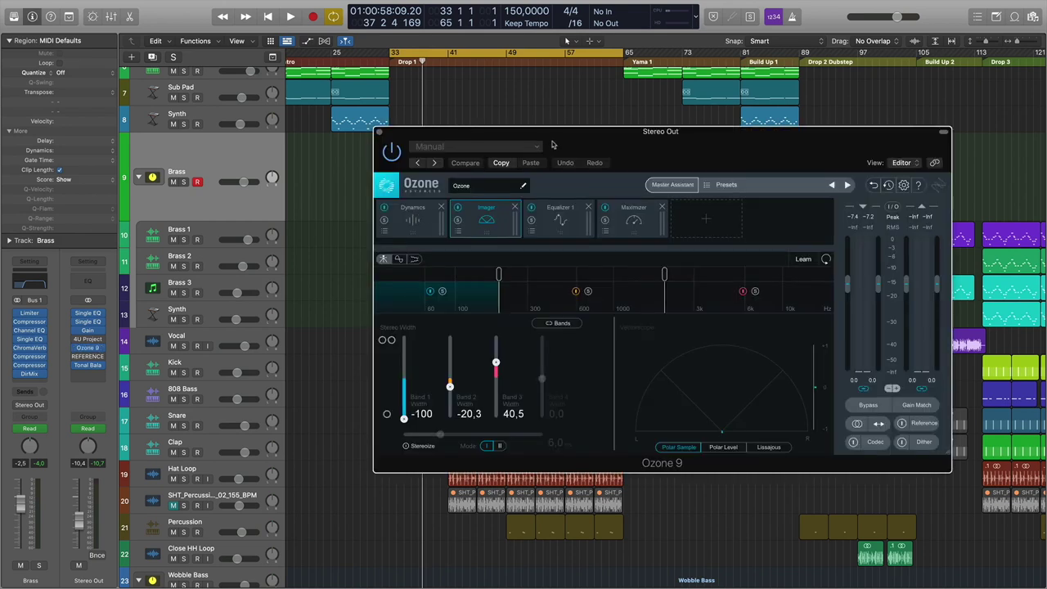
left_click_drag(553, 145, 538, 143)
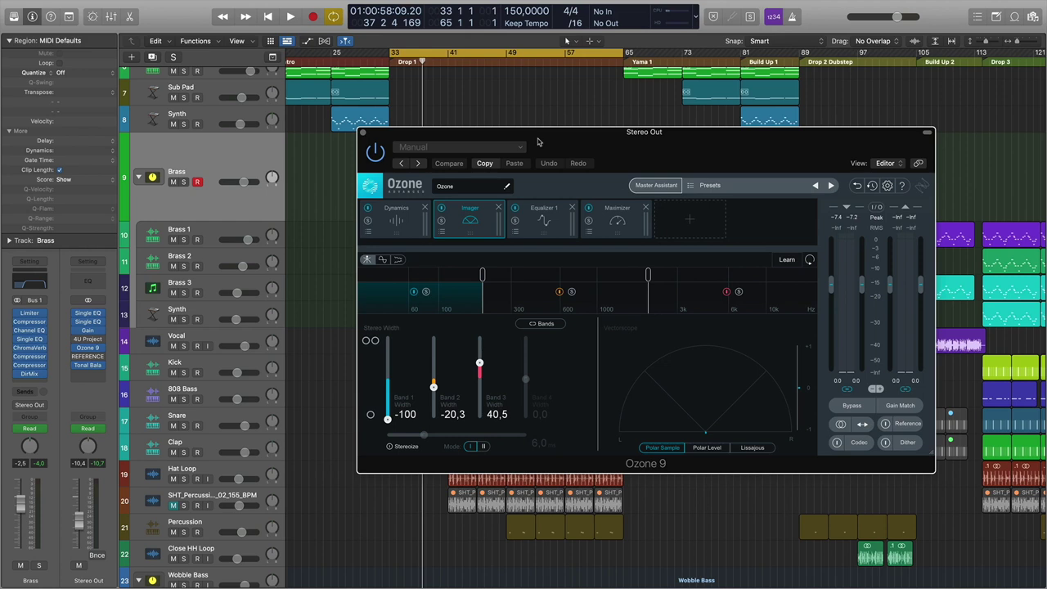
left_click_drag(612, 142, 560, 144)
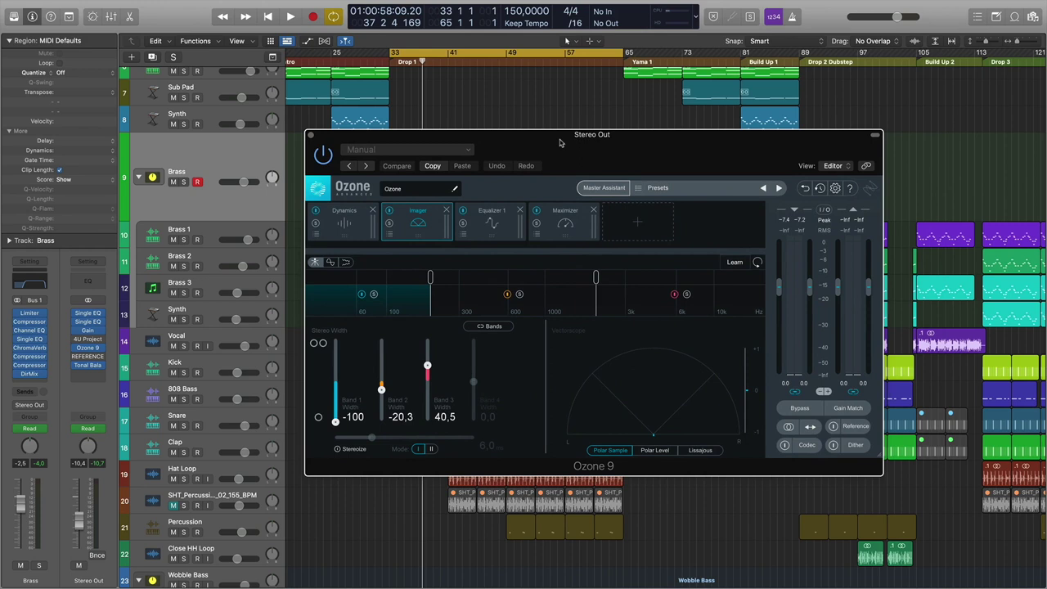
left_click_drag(561, 136, 491, 116)
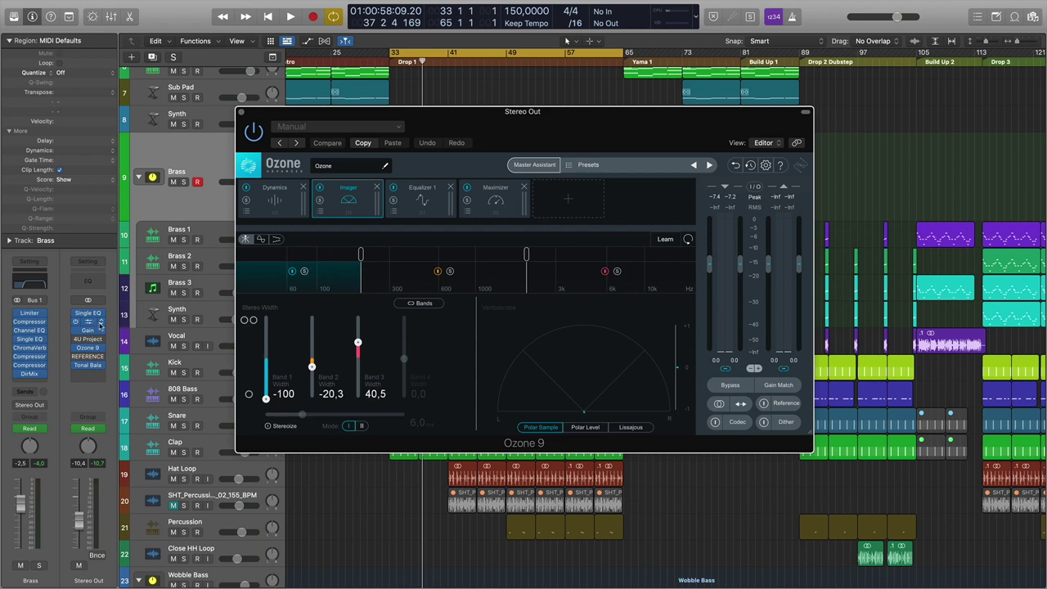
Try the Imager's lower crossover at 120 Hz while playing the mix, and return it to its previous frequency
left_click_drag(361, 254, 328, 256)
key("space")
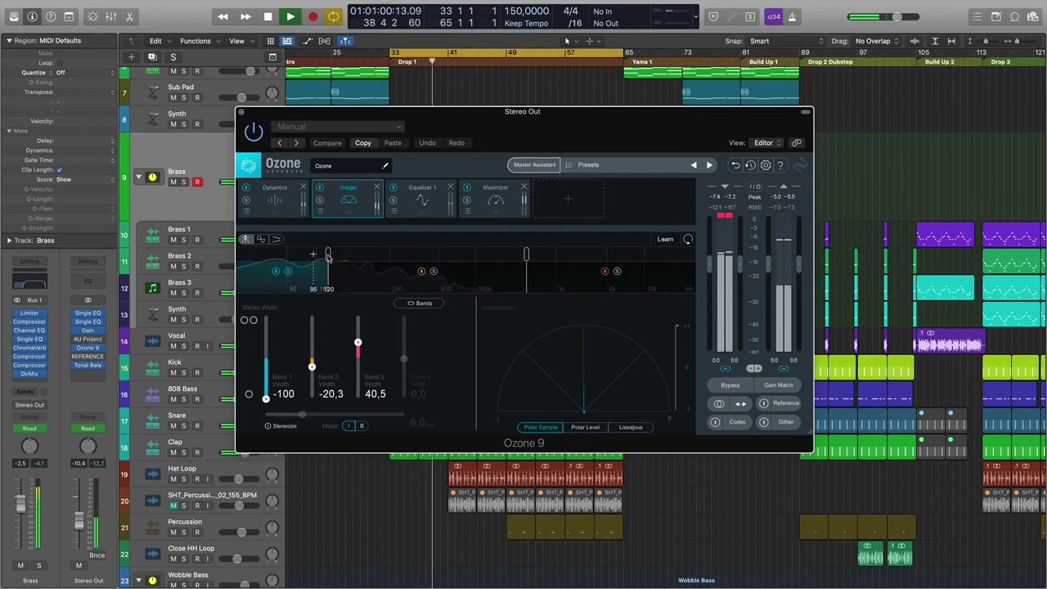
key("space")
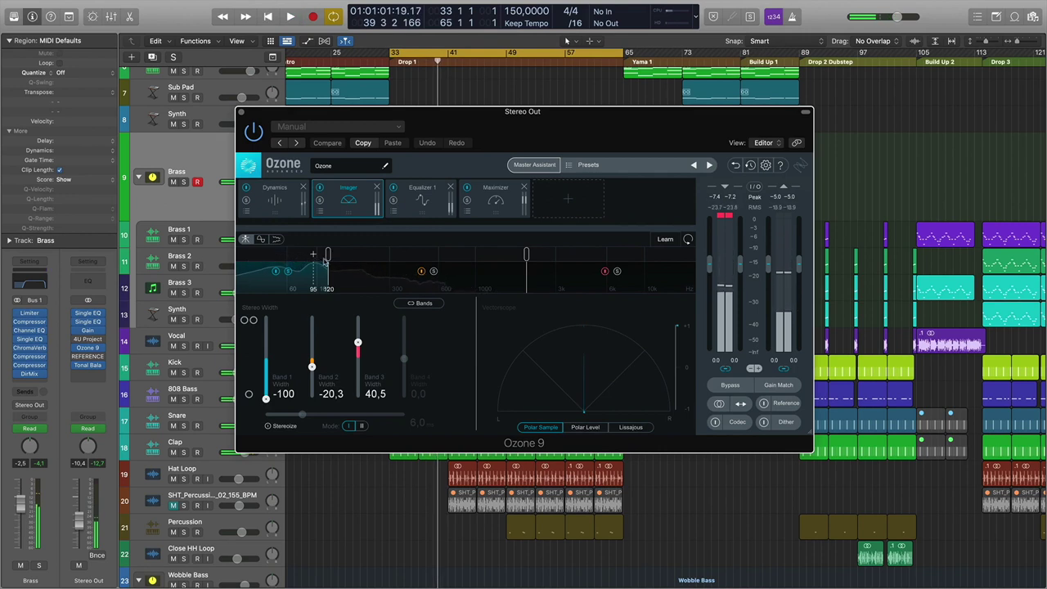
left_click_drag(328, 260, 362, 261)
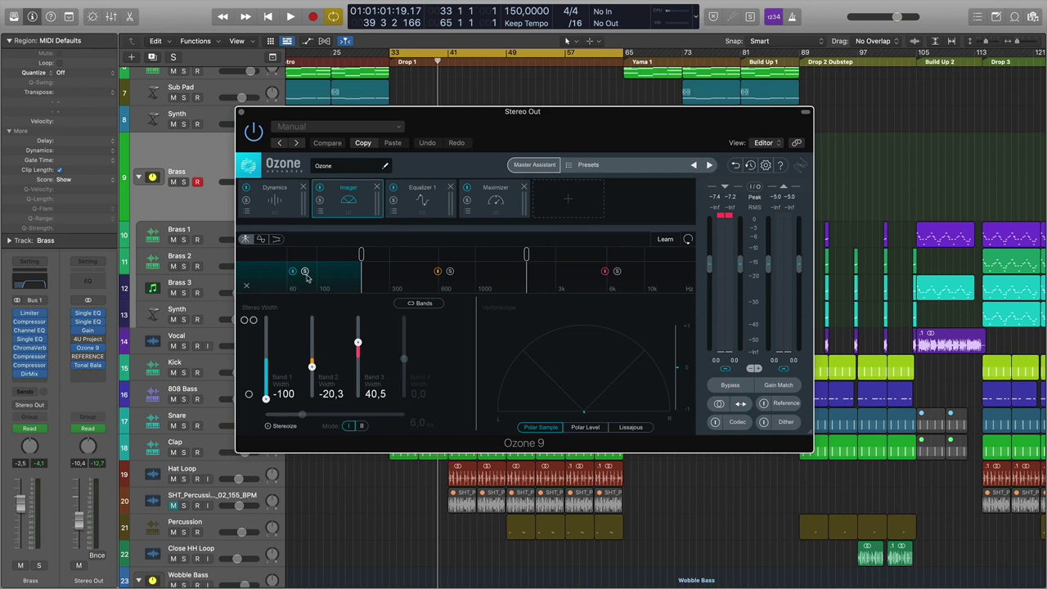
Move the Ozone 9 window aside, close it, and return the playhead to bar 33
left_click_drag(474, 120, 578, 214)
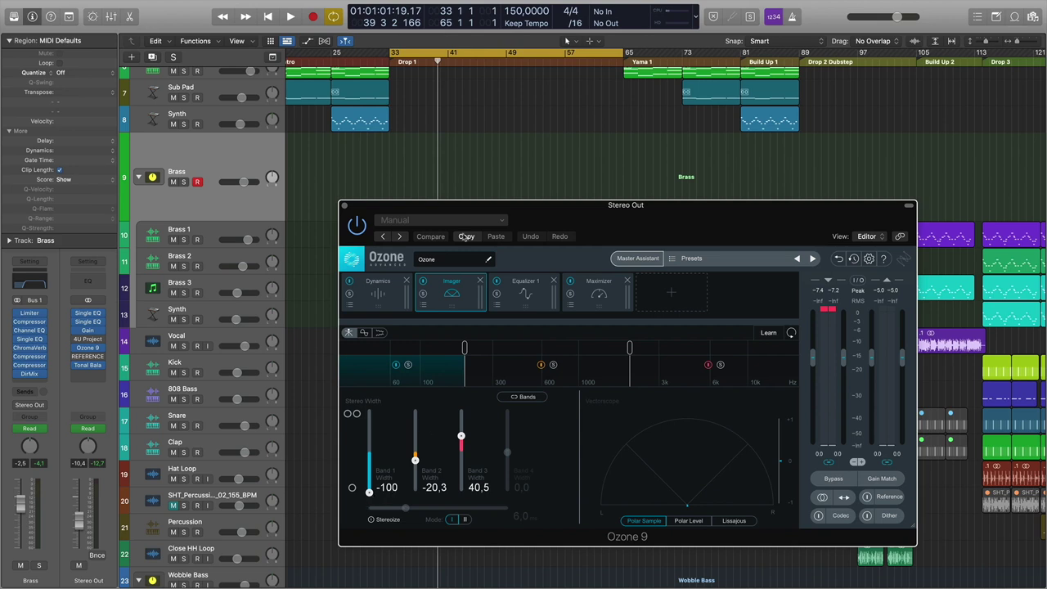
left_click_drag(465, 205, 391, 169)
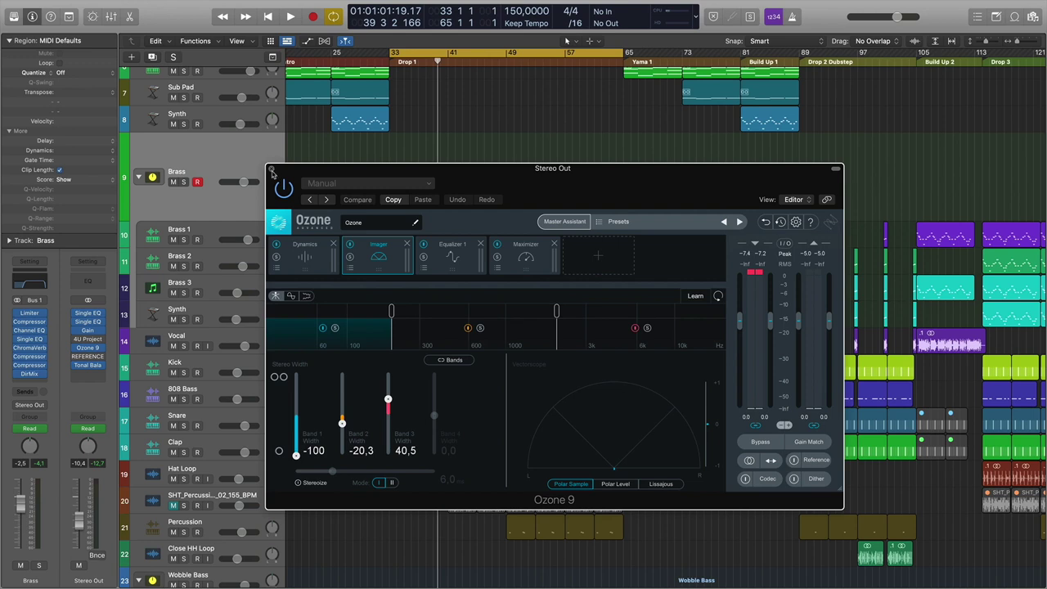
left_click(273, 170)
left_click(391, 61)
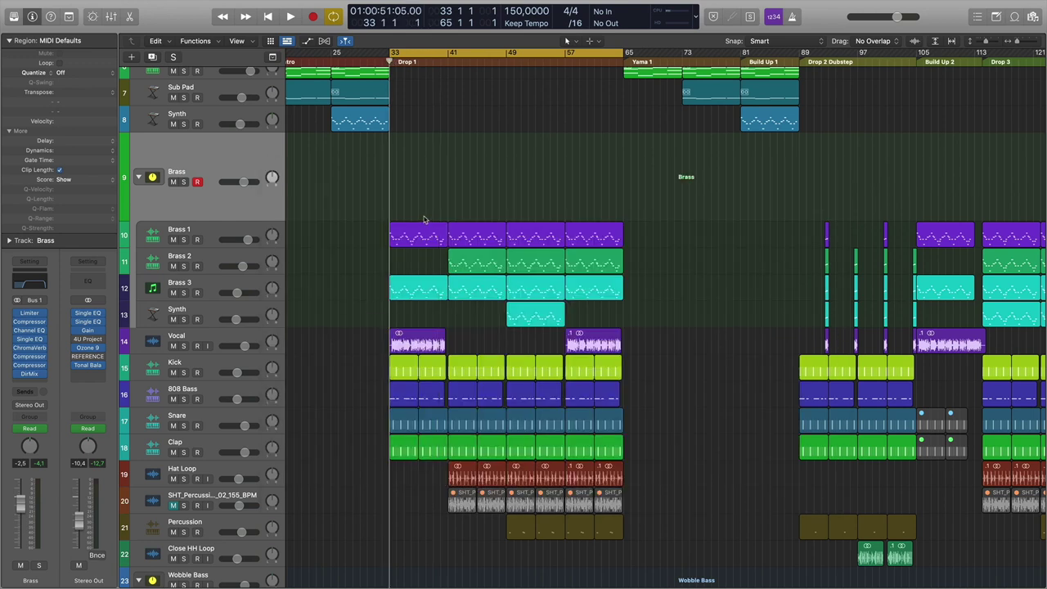
Increase the height of the muted reference audio track, track 1, and look over the arrangement
scroll(423, 219, "up", 5)
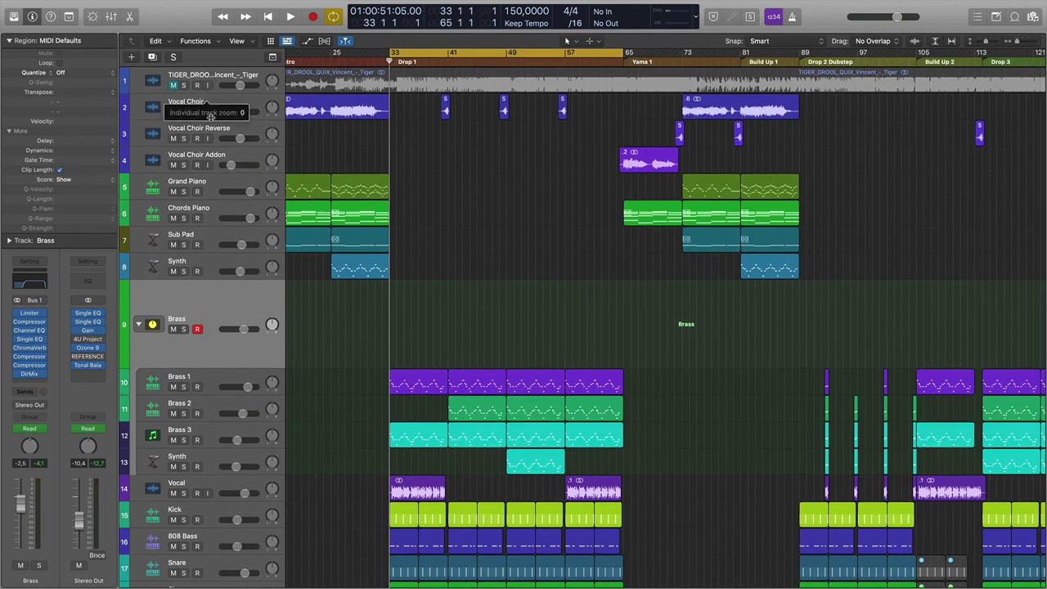
left_click_drag(205, 95, 214, 157)
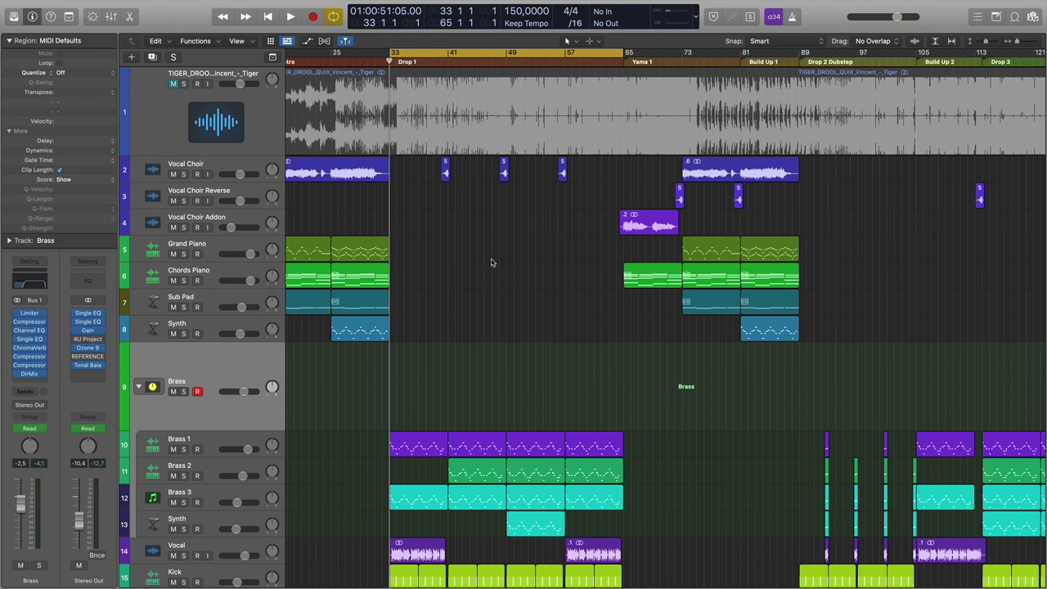
scroll(491, 263, "down", 4)
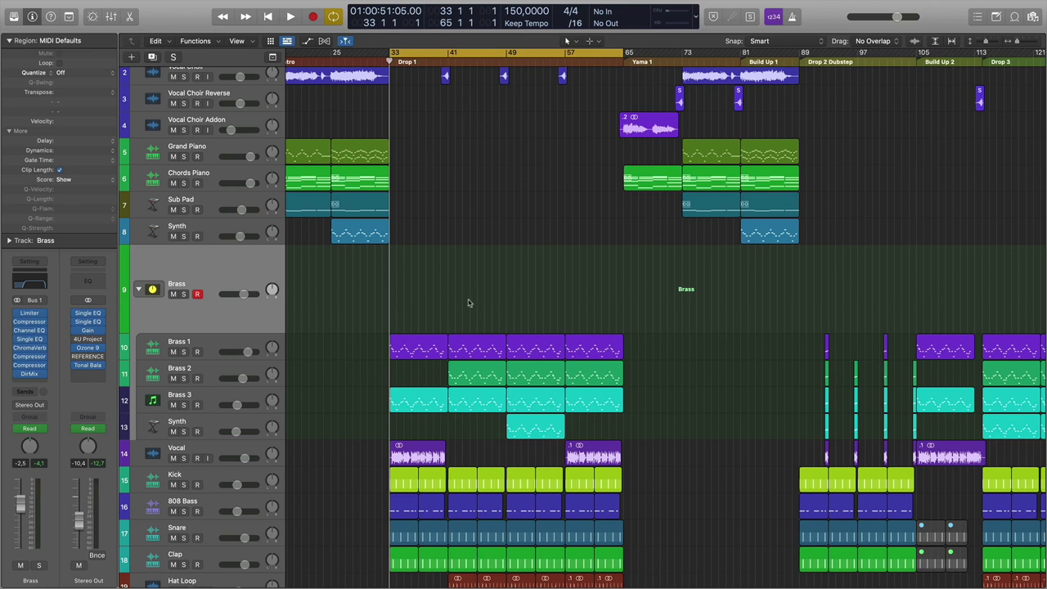
scroll(469, 303, "up", 4)
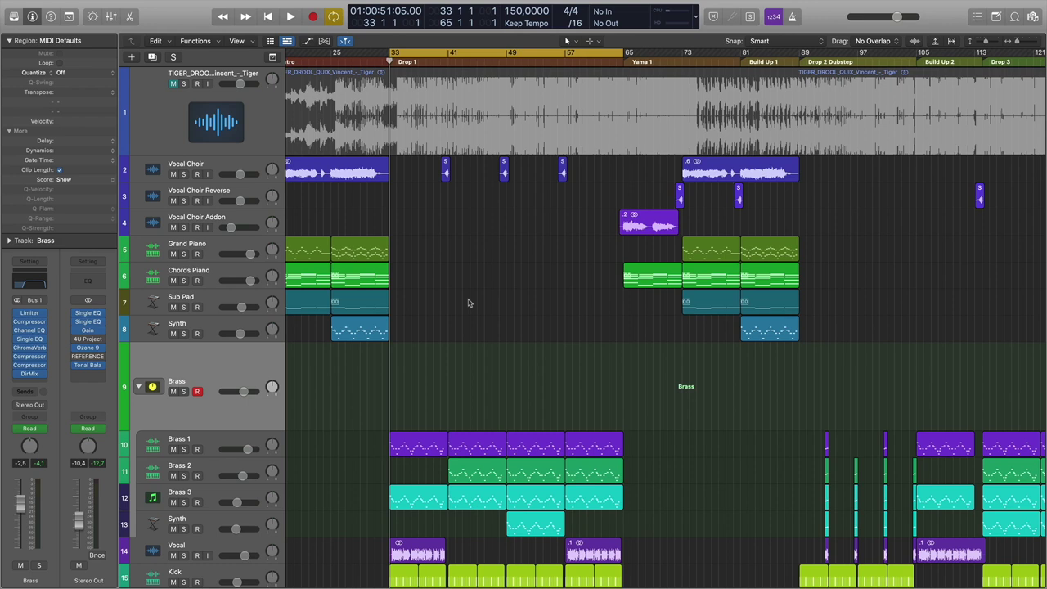
Insert a stereo Channel EQ before Ozone 9 on Stereo Out, set its high shelf to 1490 Hz and 0.1 dB, and close it
left_click(98, 345)
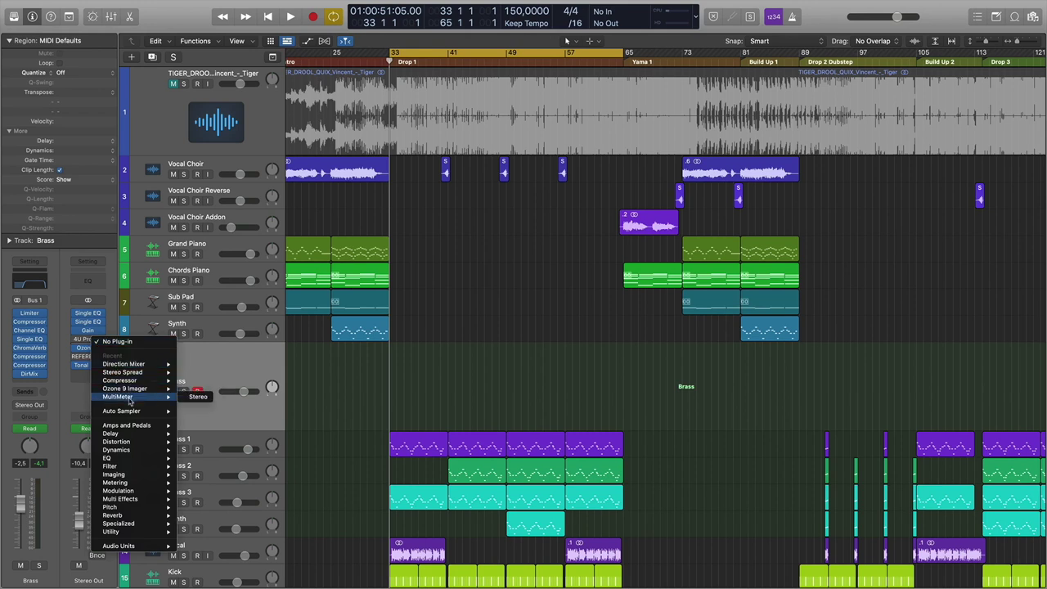
mouse_move(114, 458)
mouse_move(209, 458)
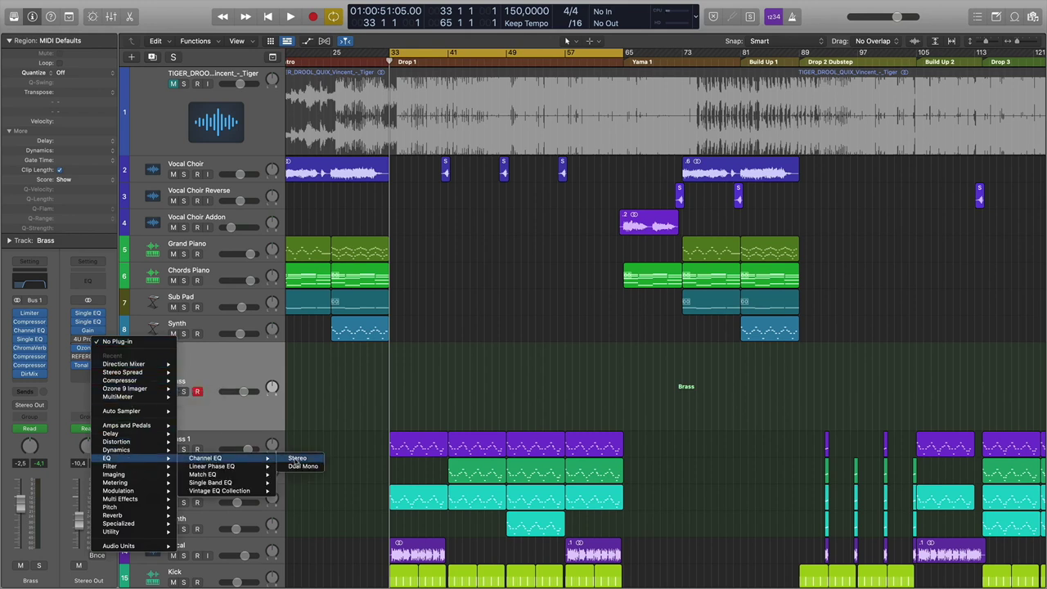
left_click(552, 306)
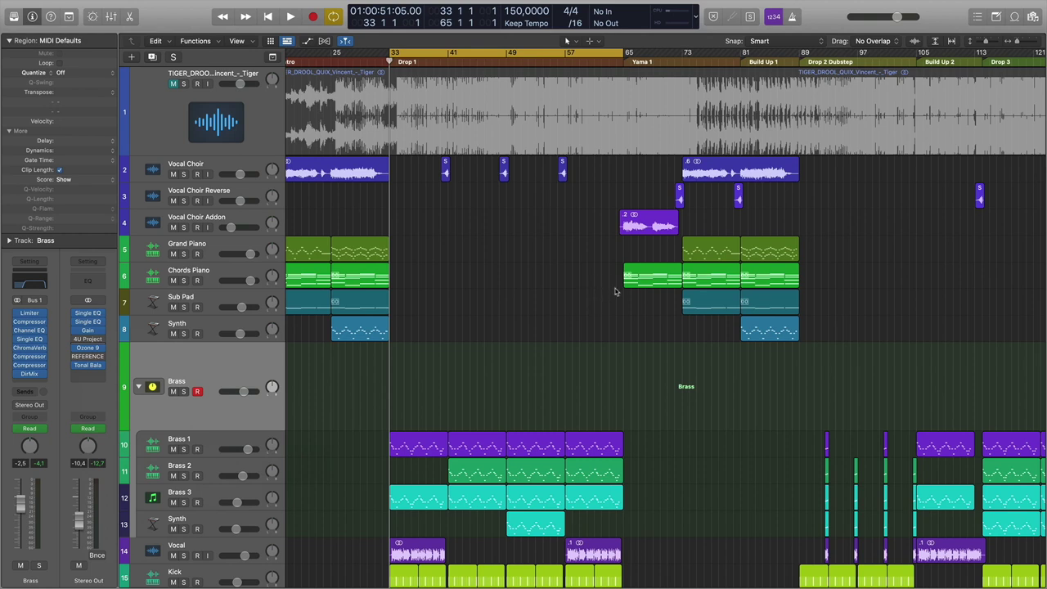
left_click_drag(720, 255, 608, 248)
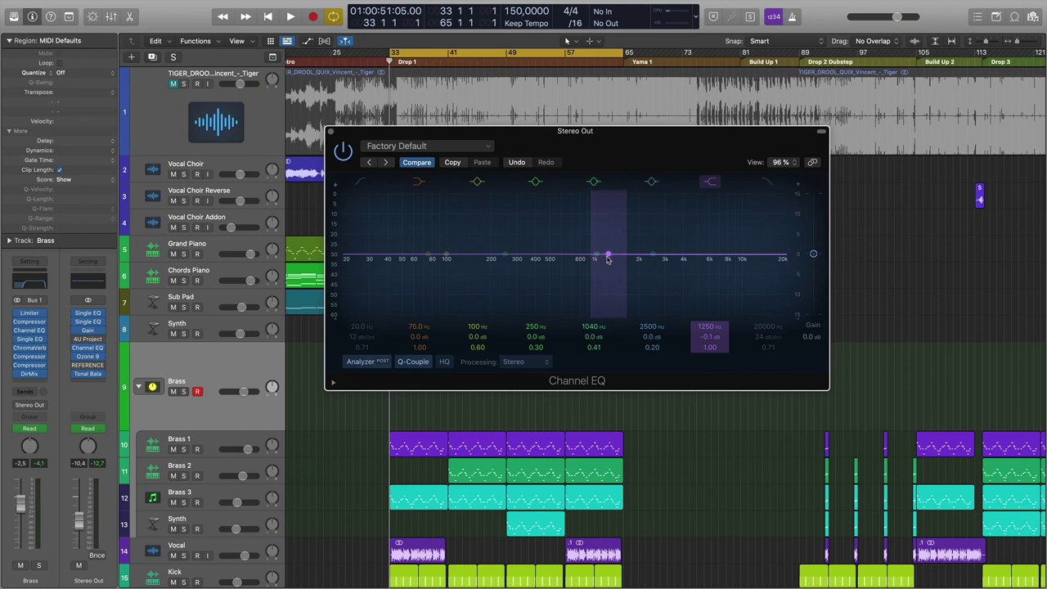
mouse_move(608, 258)
left_mouse_down()
mouse_move(616, 235)
mouse_move(619, 259)
left_mouse_up()
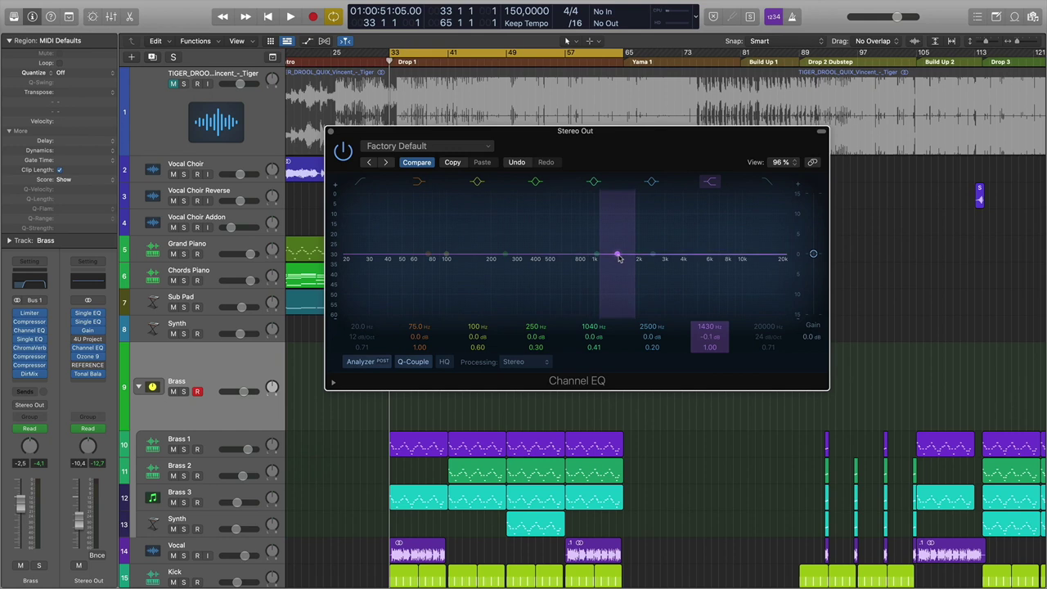
mouse_move(620, 259)
left_mouse_down()
mouse_move(622, 232)
mouse_move(622, 258)
left_mouse_up()
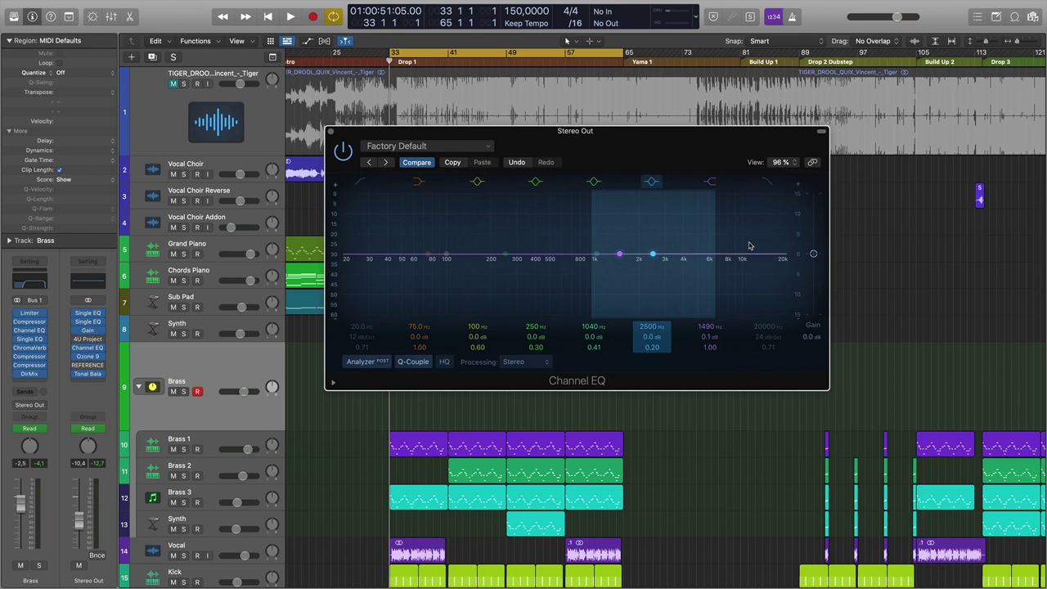
left_click(332, 132)
scroll(428, 199, "up", 2)
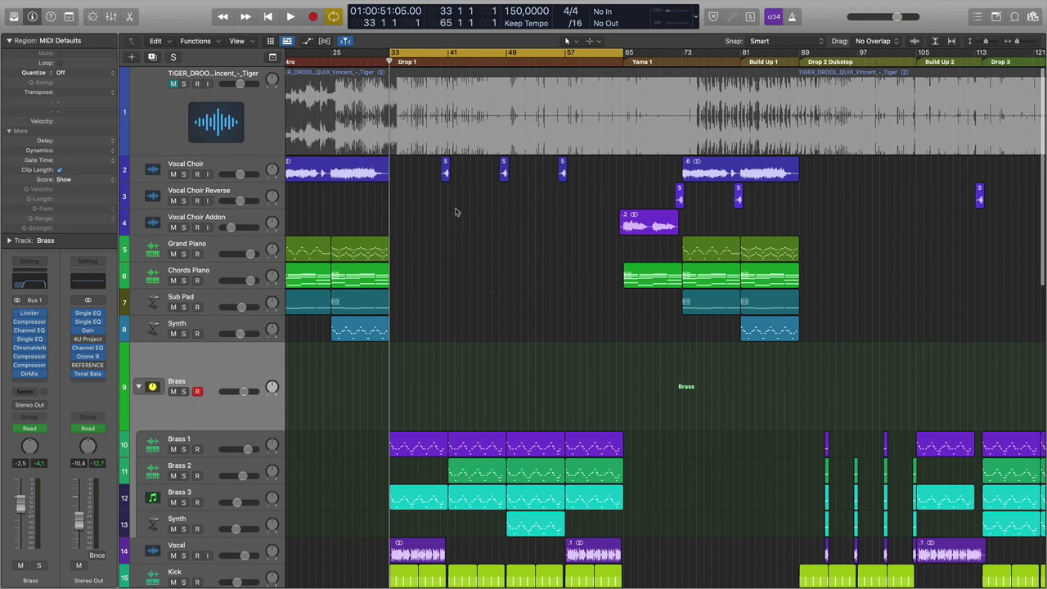
scroll(450, 213, "down", 10)
scroll(456, 213, "down", 1)
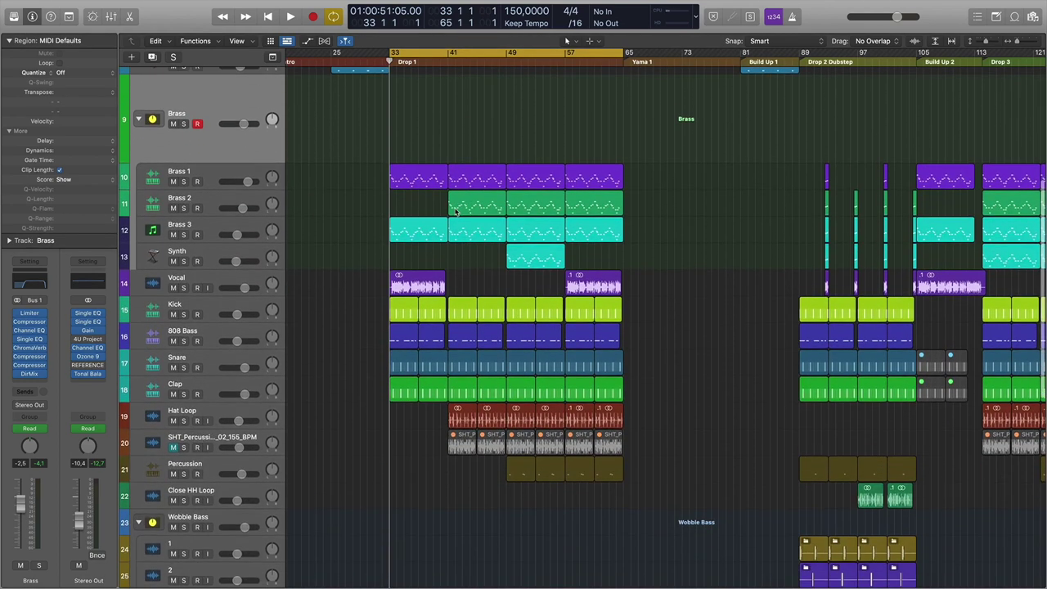